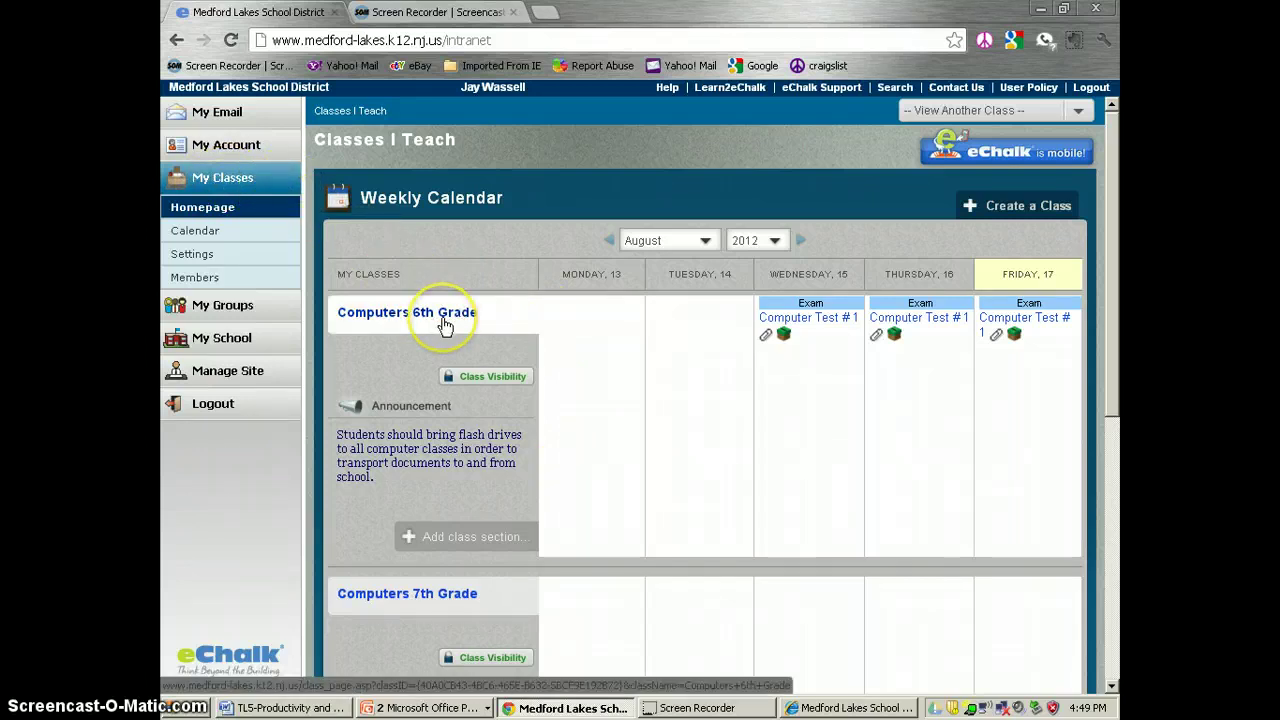
- Start a new event for the Computers 6th Grade class and set its event type to Exam
left_click(393, 318)
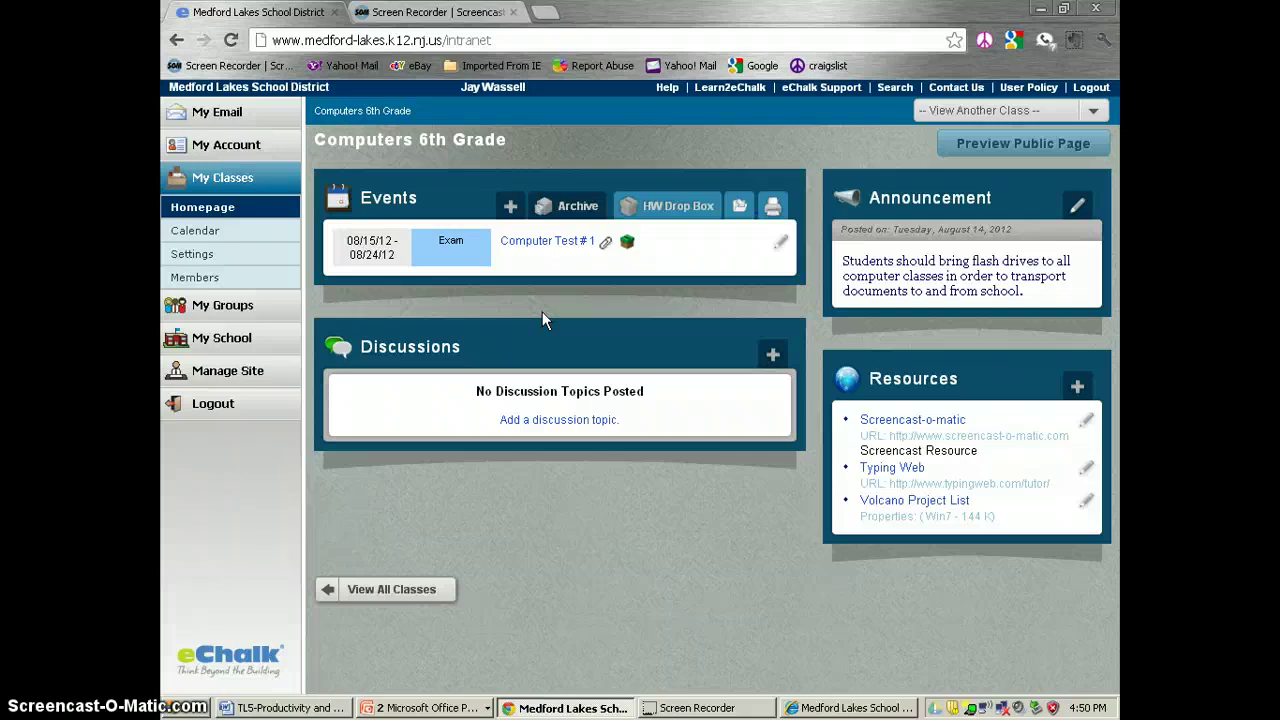
left_click(511, 206)
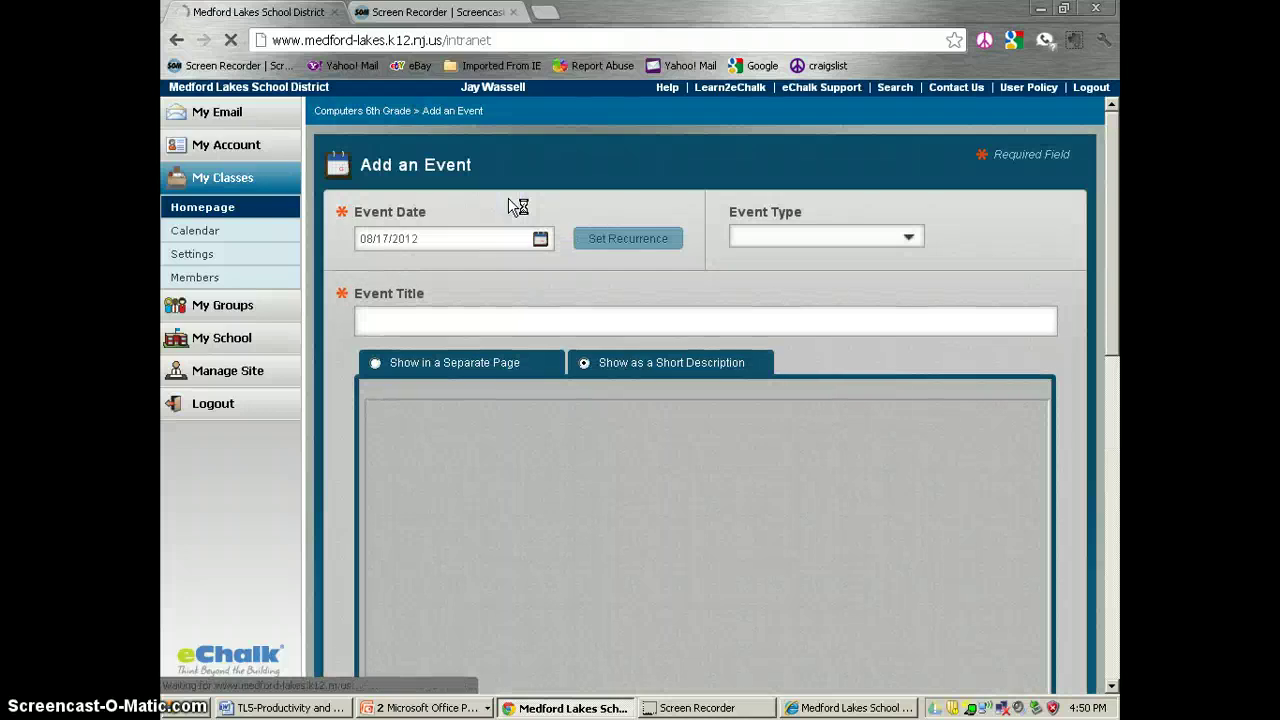
left_click(851, 236)
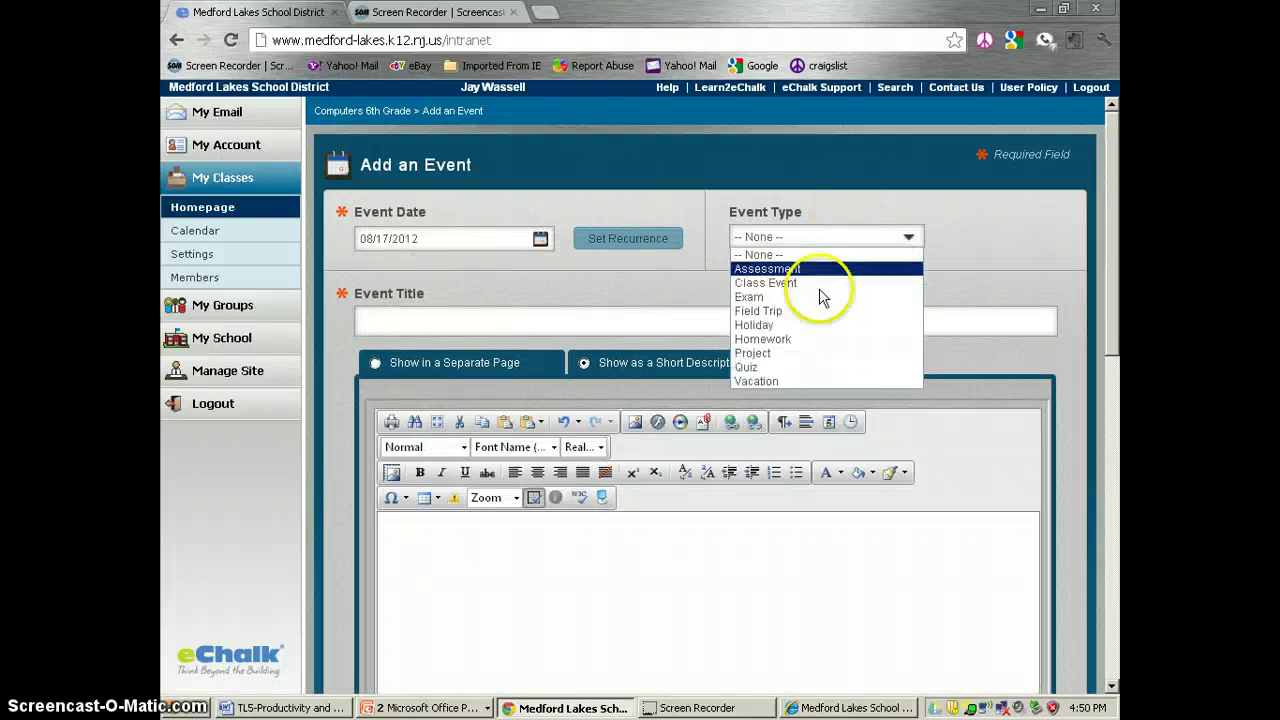
left_click(798, 339)
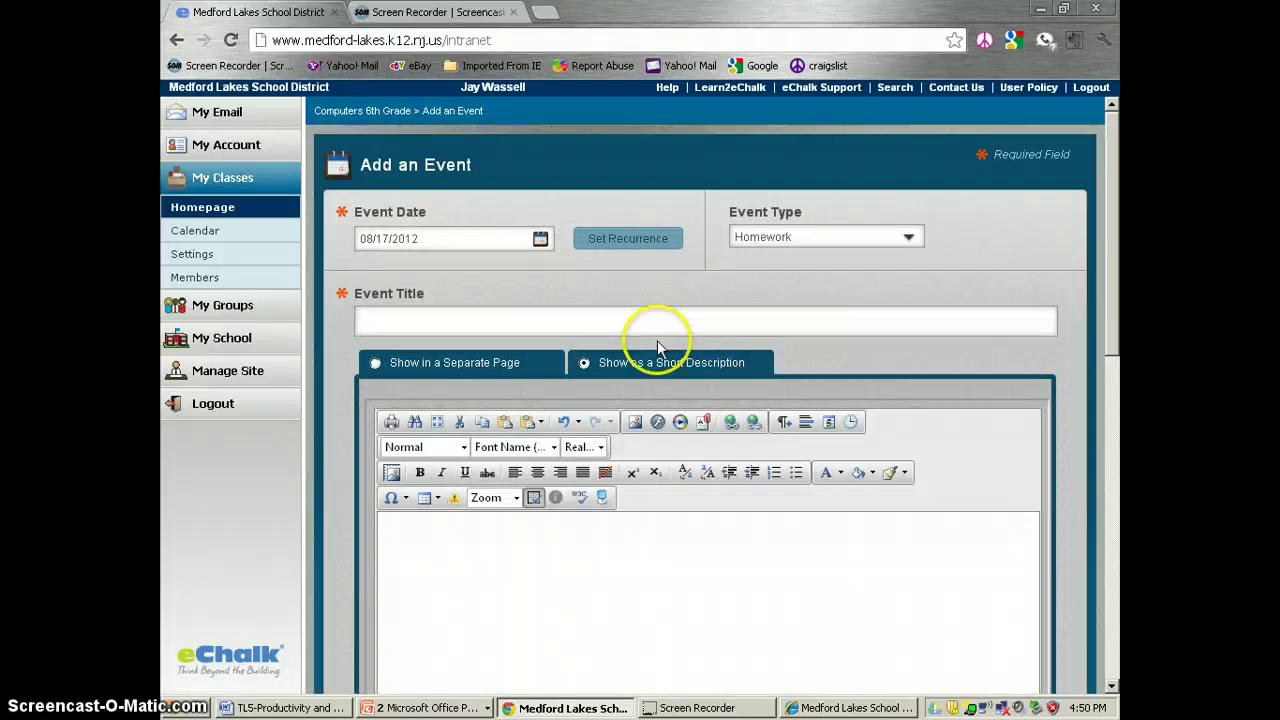
left_click(806, 236)
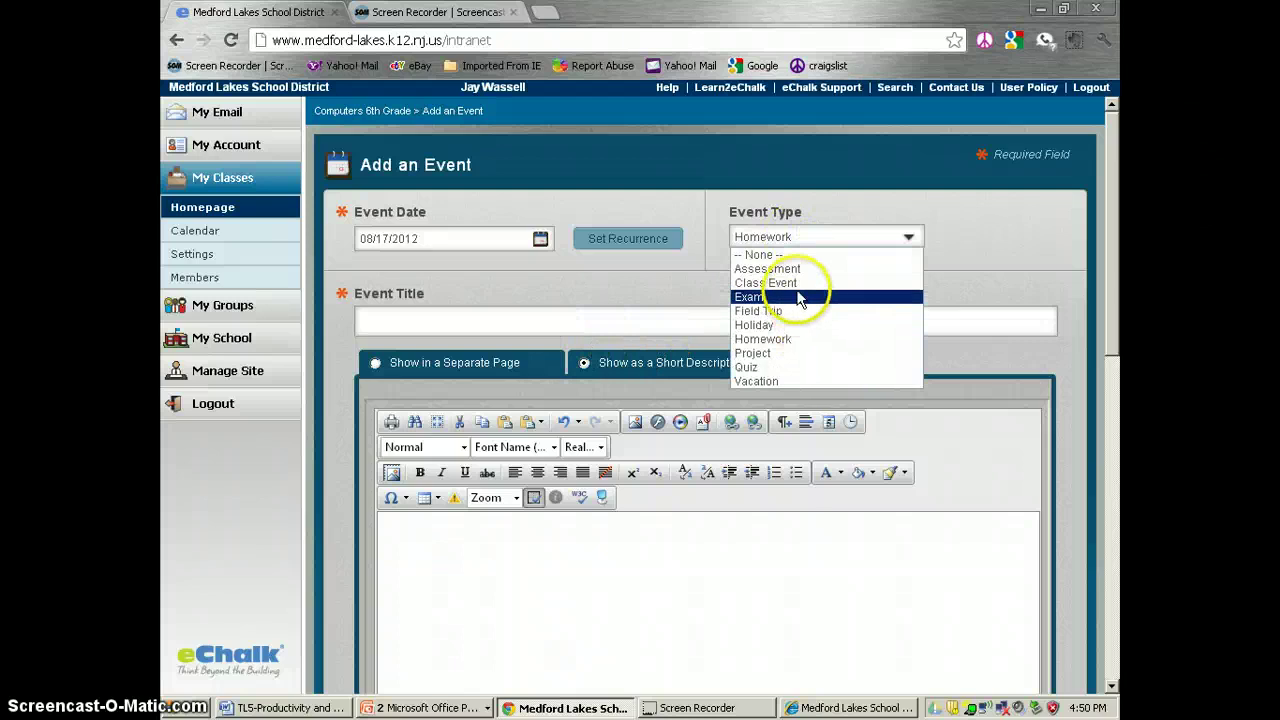
left_click(805, 296)
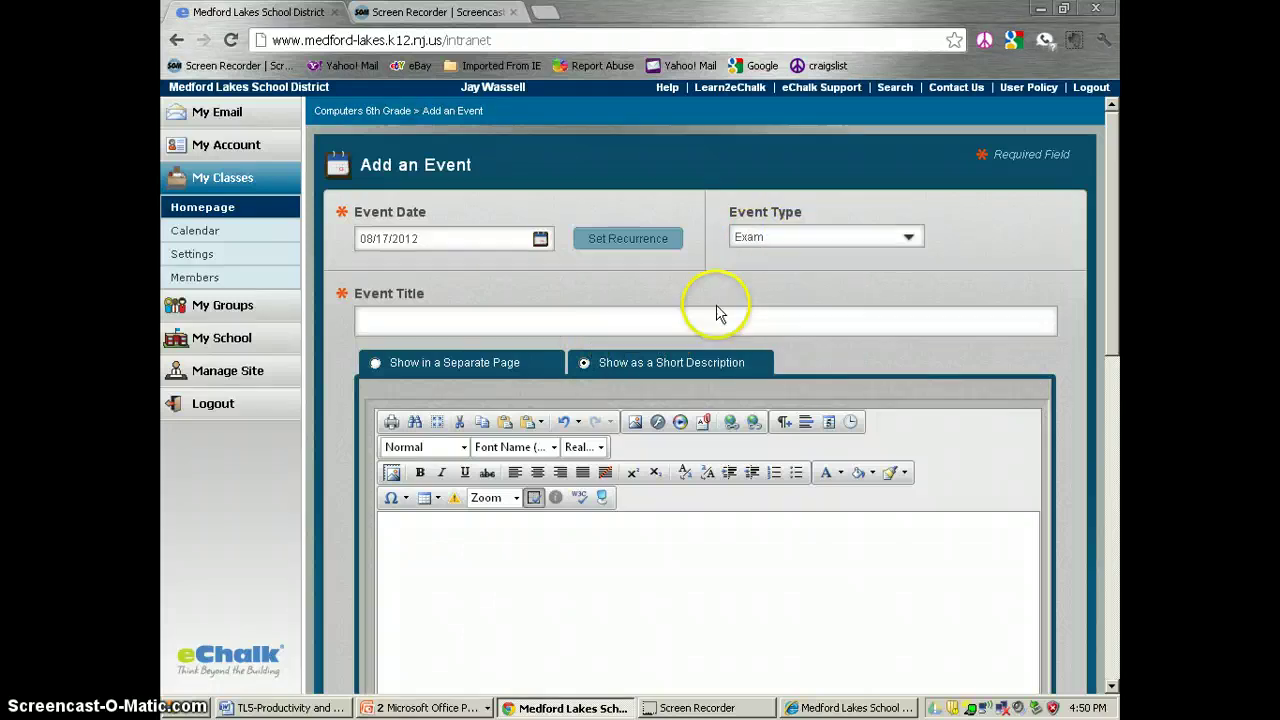
- Give the event the title "Computer Test #2"
left_click(401, 322)
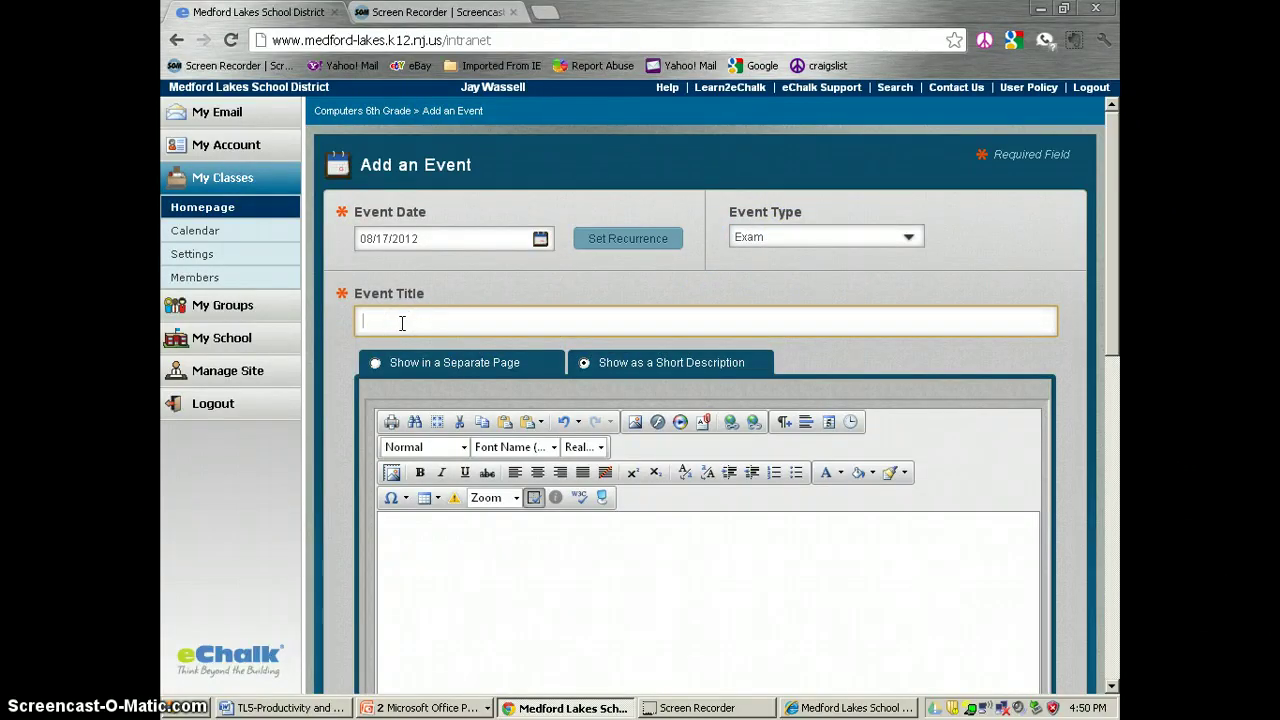
type("Computer Test")
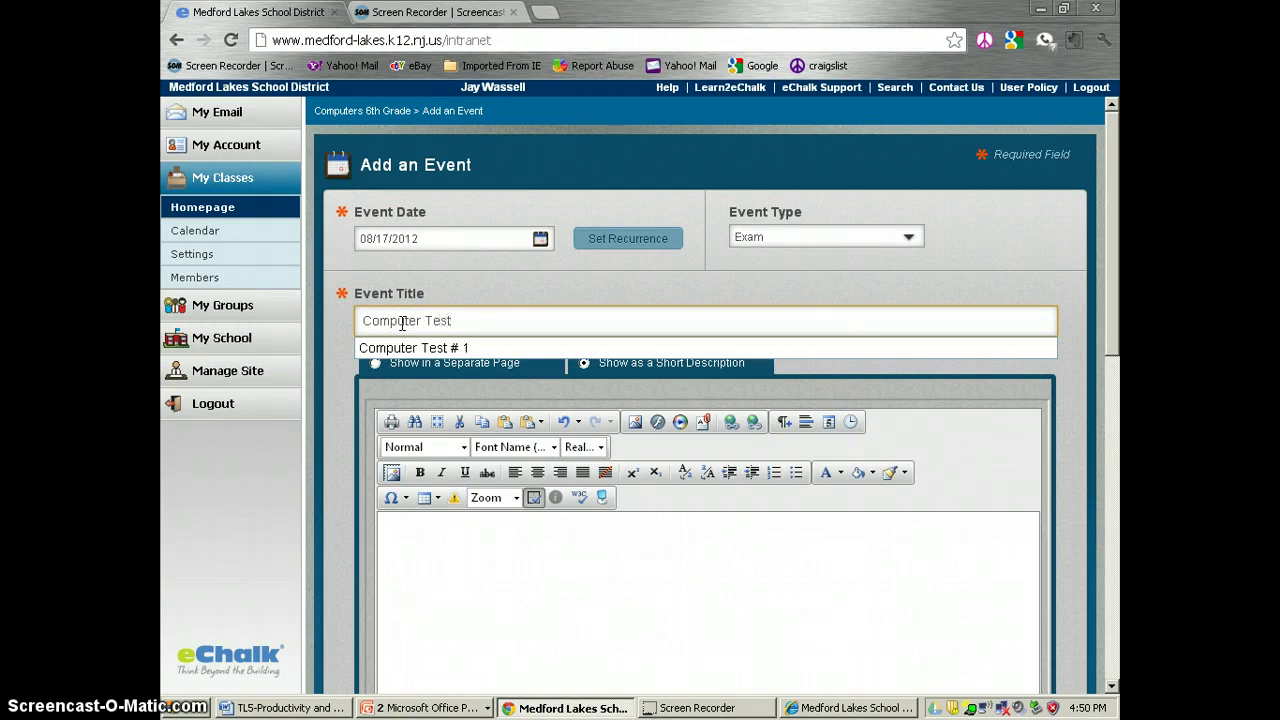
type(" #2")
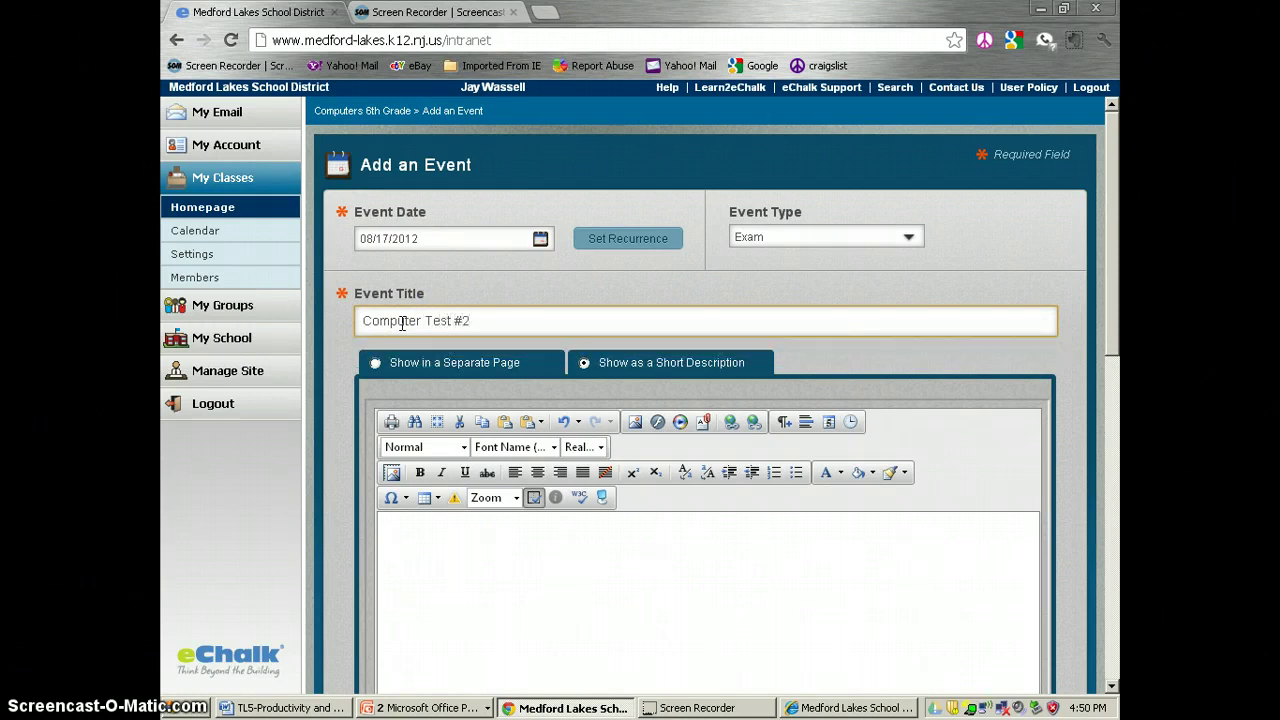
- Add the picture of a computer with a face from the image gallery's Computers category to the event
scroll(500, 434, "down", 1)
scroll(577, 457, "down", 1)
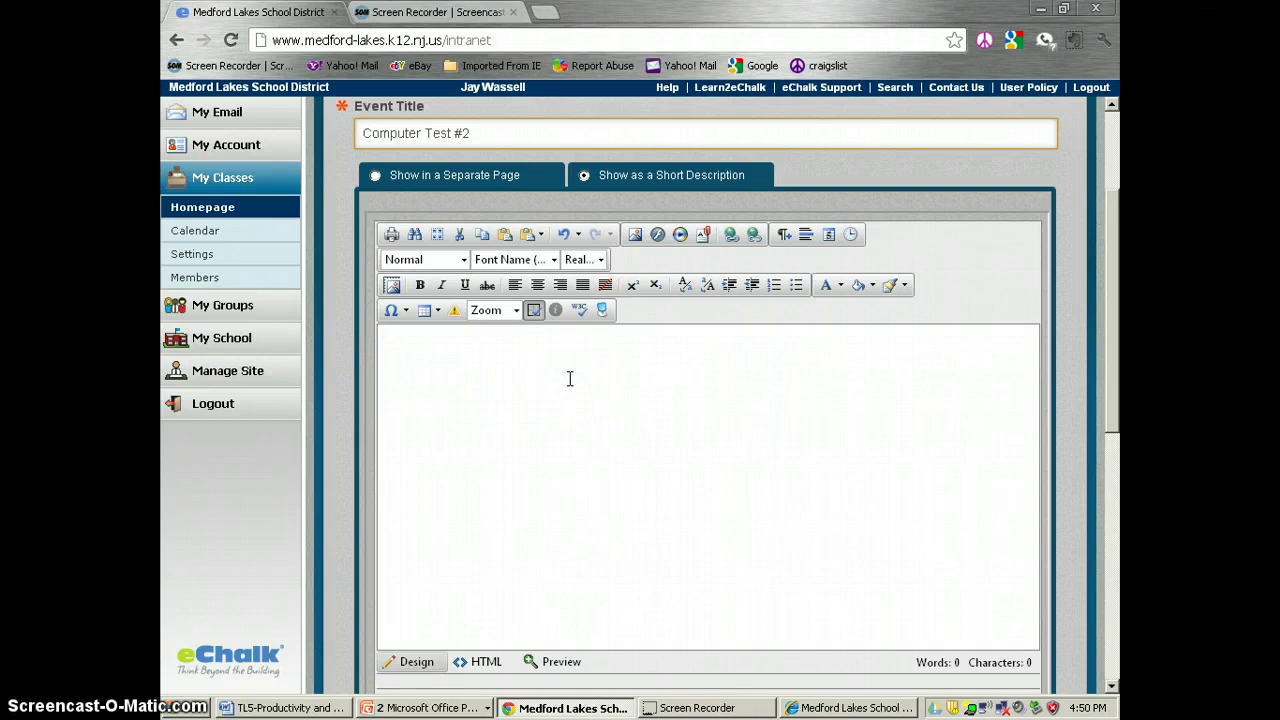
scroll(569, 378, "down", 3)
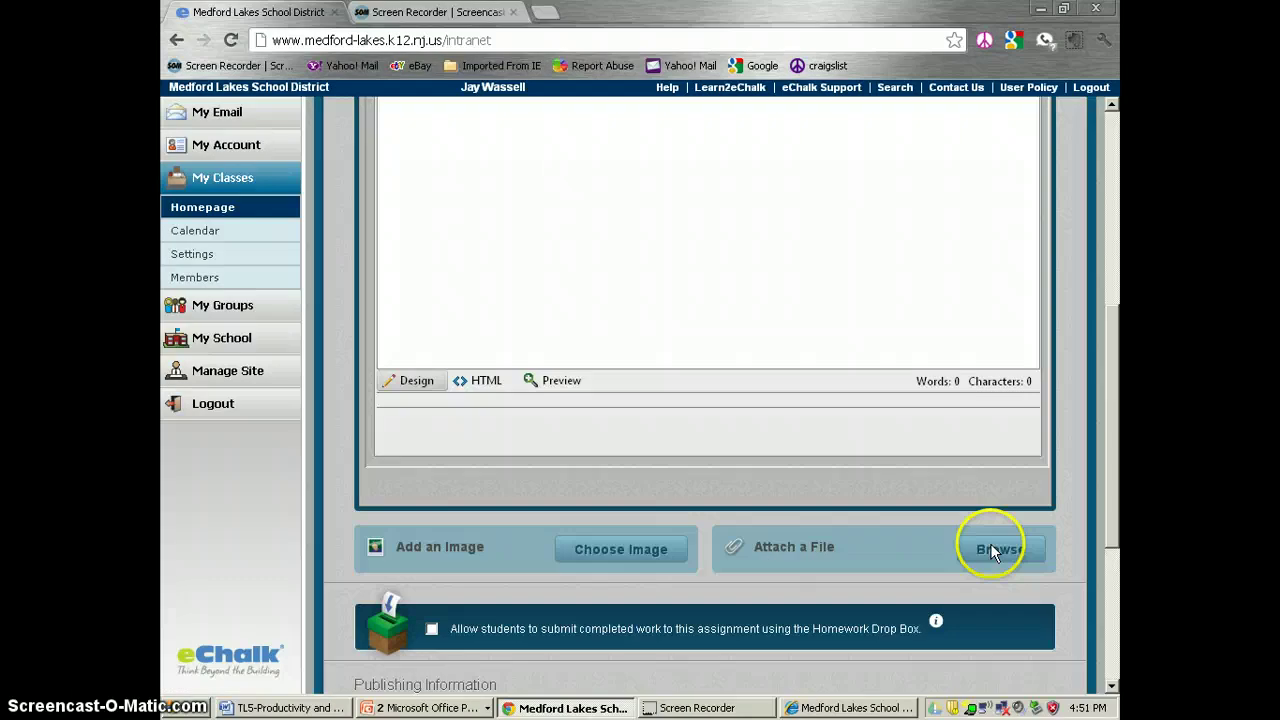
left_click(614, 351)
scroll(620, 380, "down", 2)
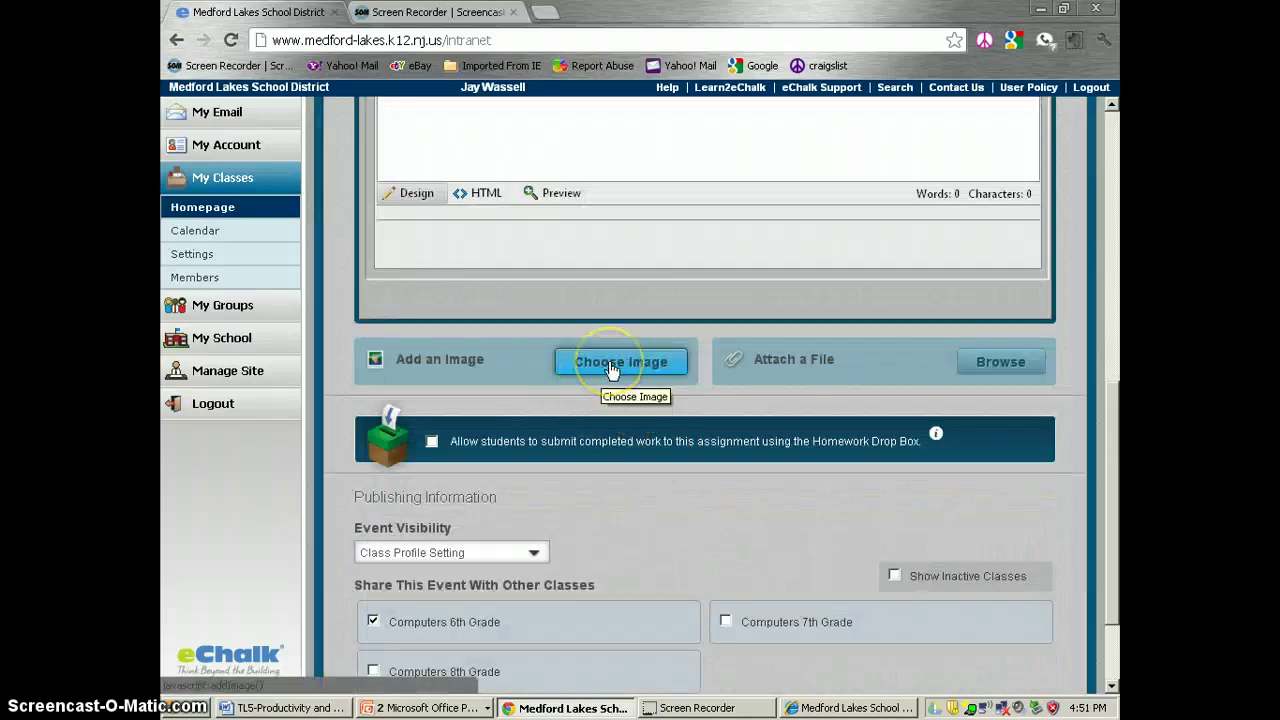
left_click(612, 370)
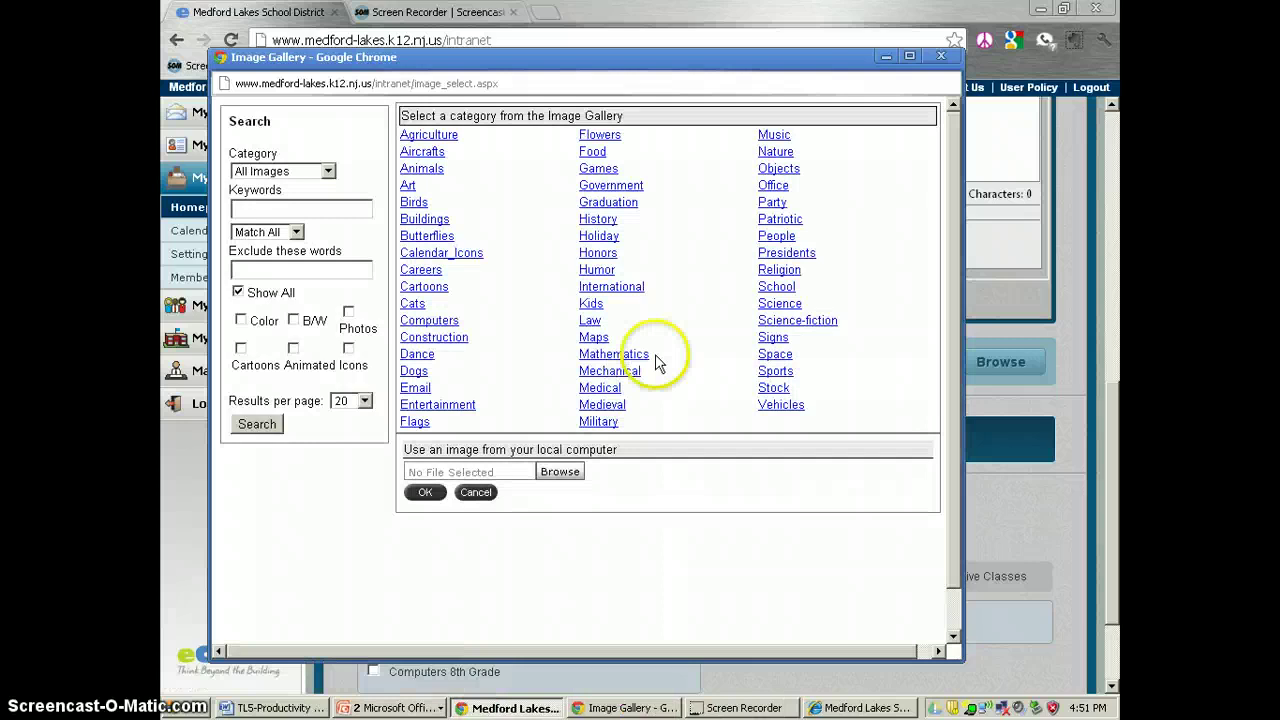
left_click(429, 320)
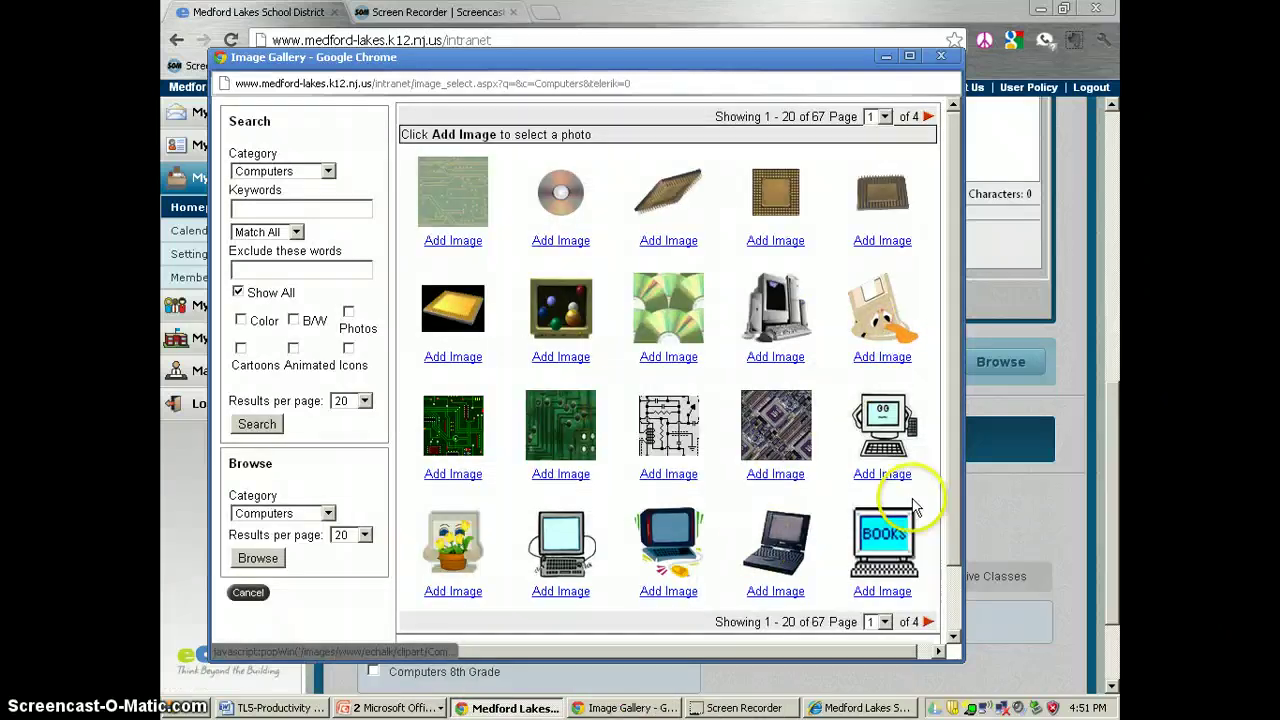
left_click(882, 474)
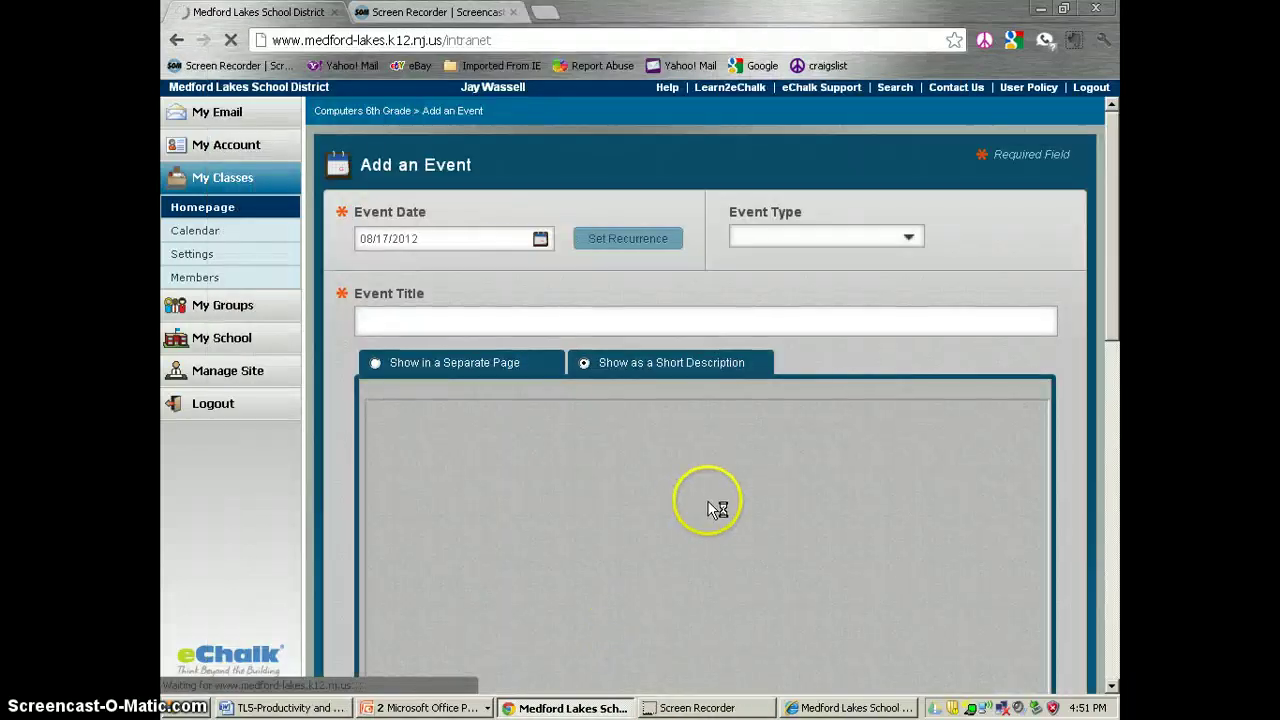
- Attach the Computer Test 2 Word document from the Desktop to the event
scroll(710, 514, "down", 5)
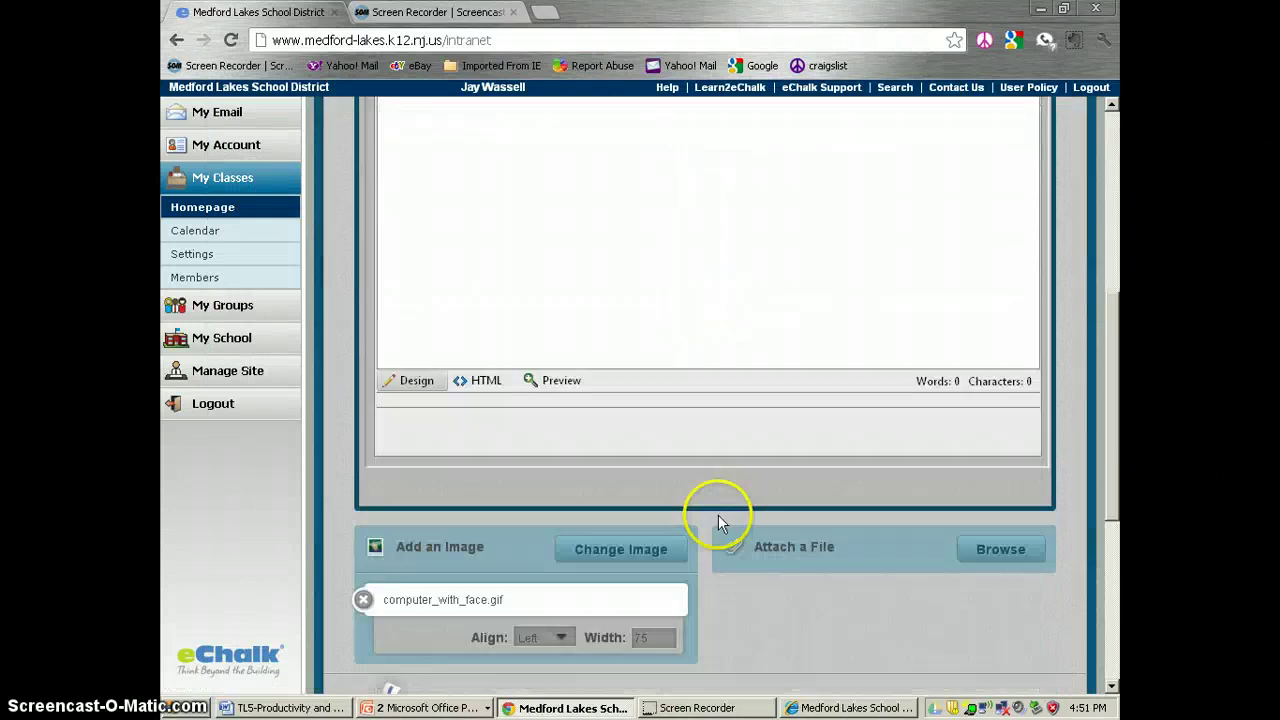
left_click(1003, 550)
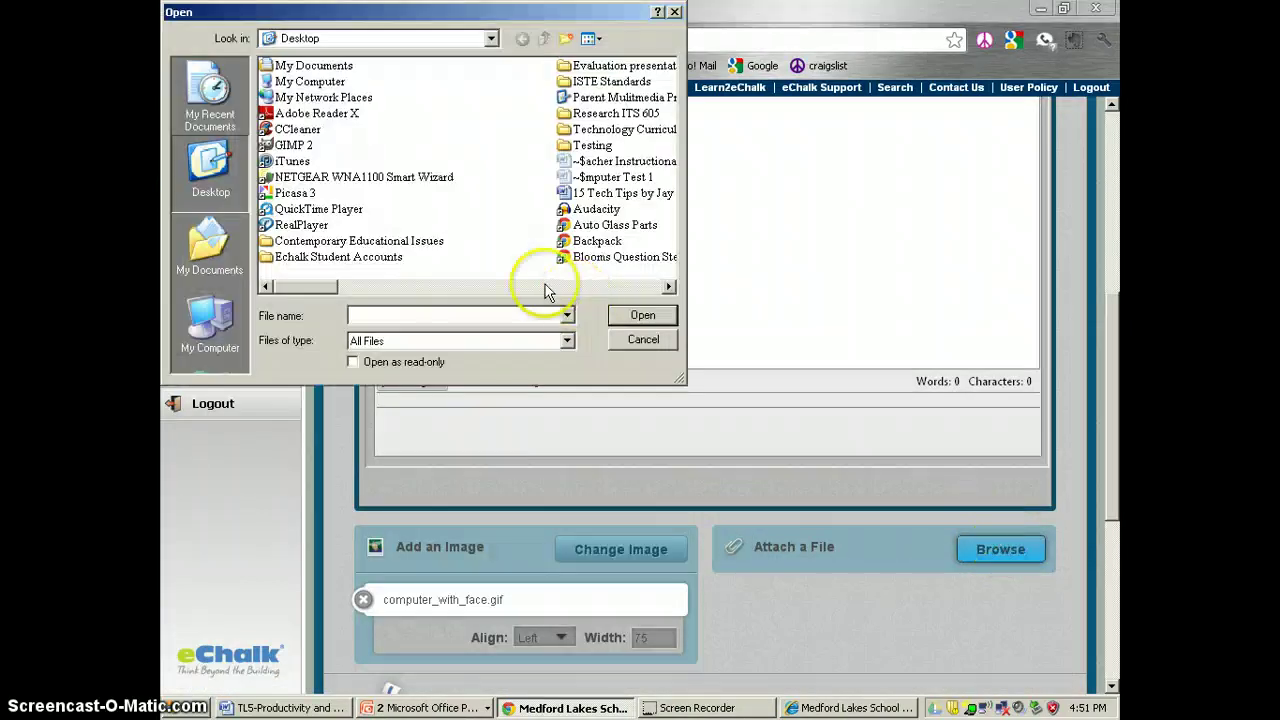
left_click_drag(303, 287, 407, 290)
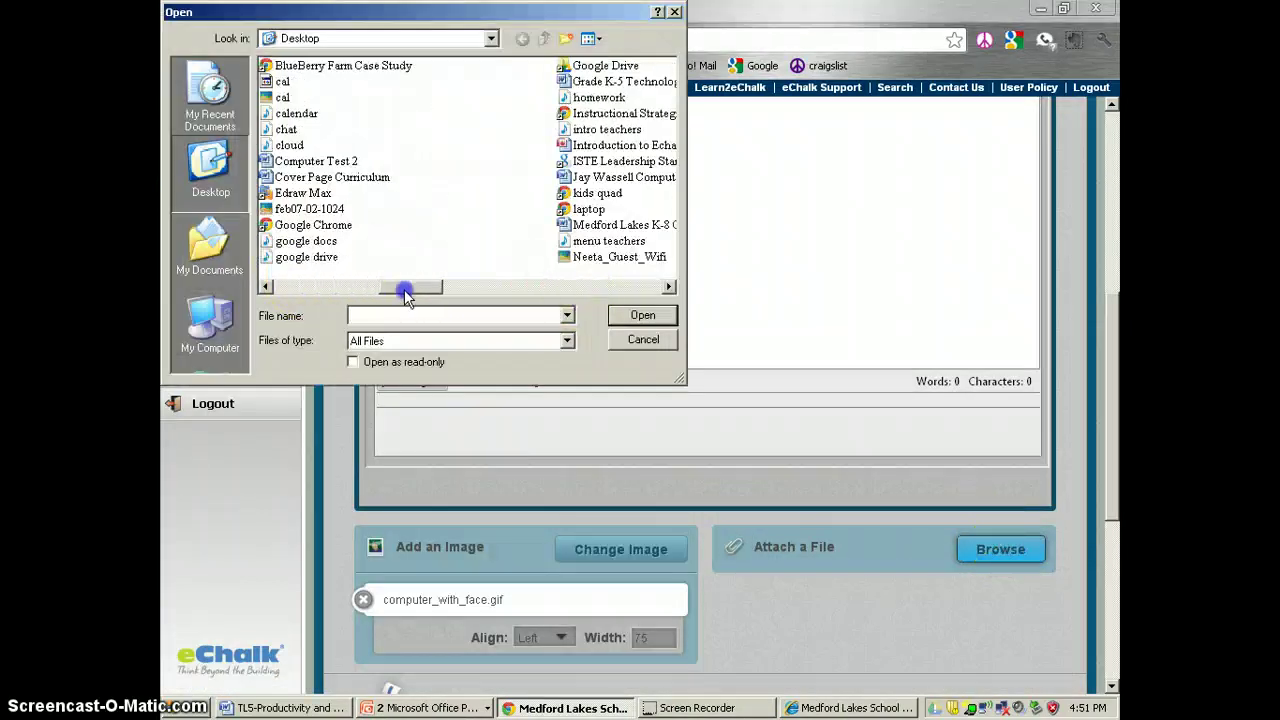
left_click(330, 161)
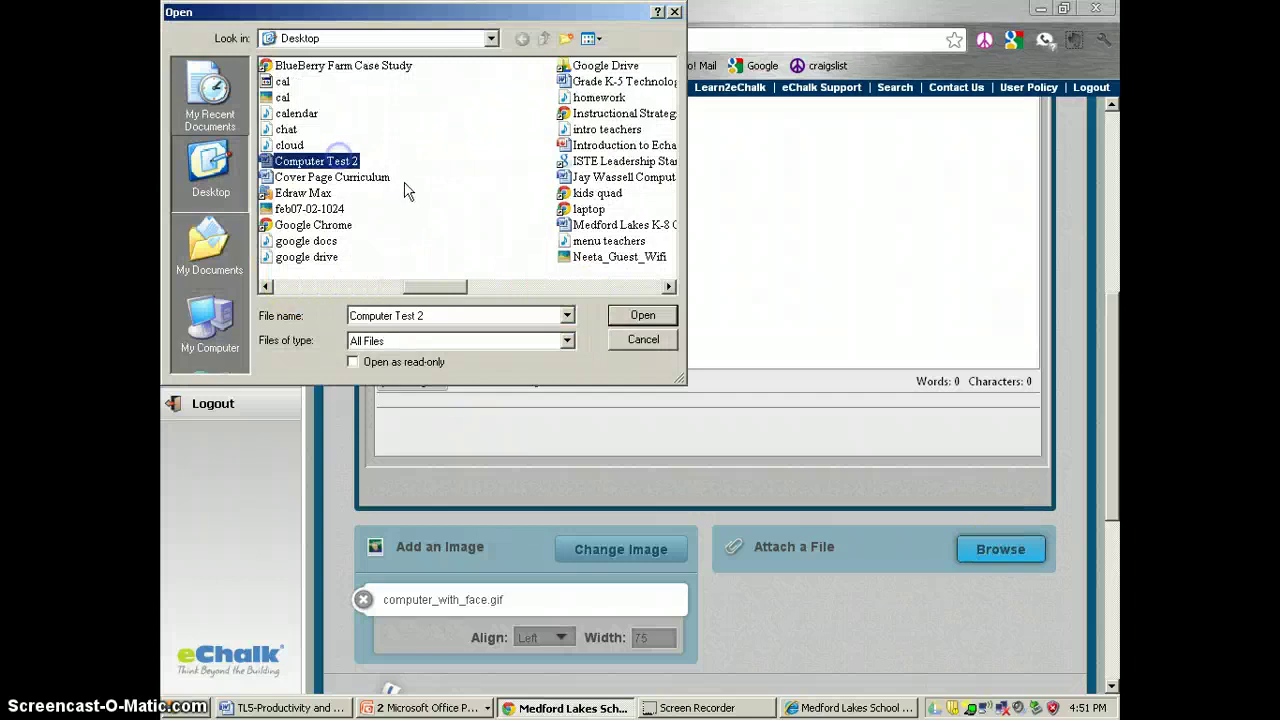
left_click(642, 315)
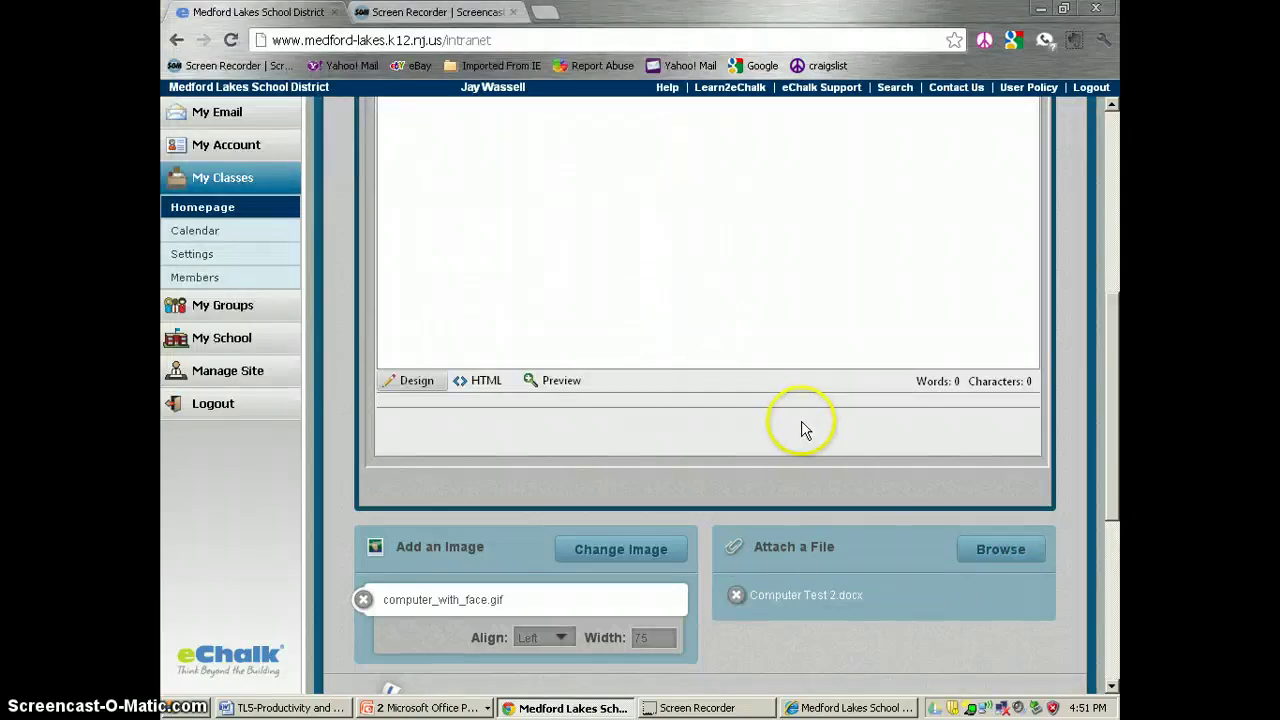
- Allow students to submit completed work through the Homework Drop Box and save the event
scroll(793, 447, "down", 2)
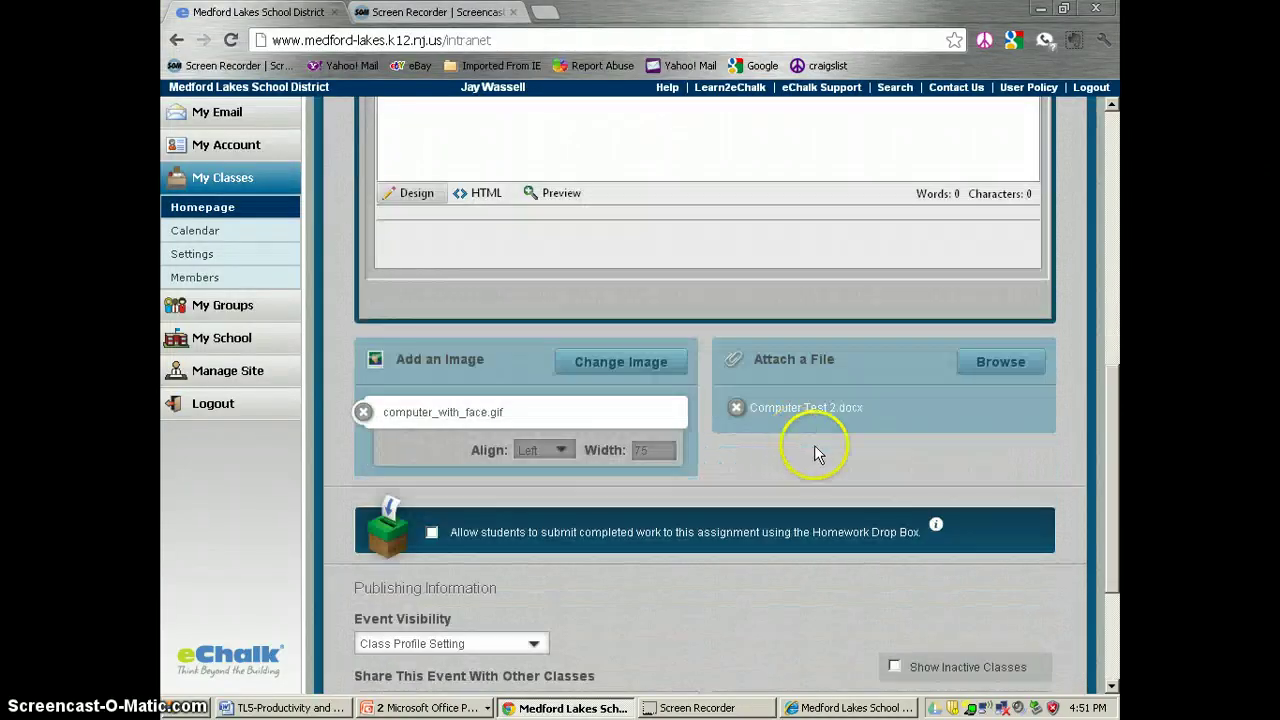
scroll(810, 453, "down", 1)
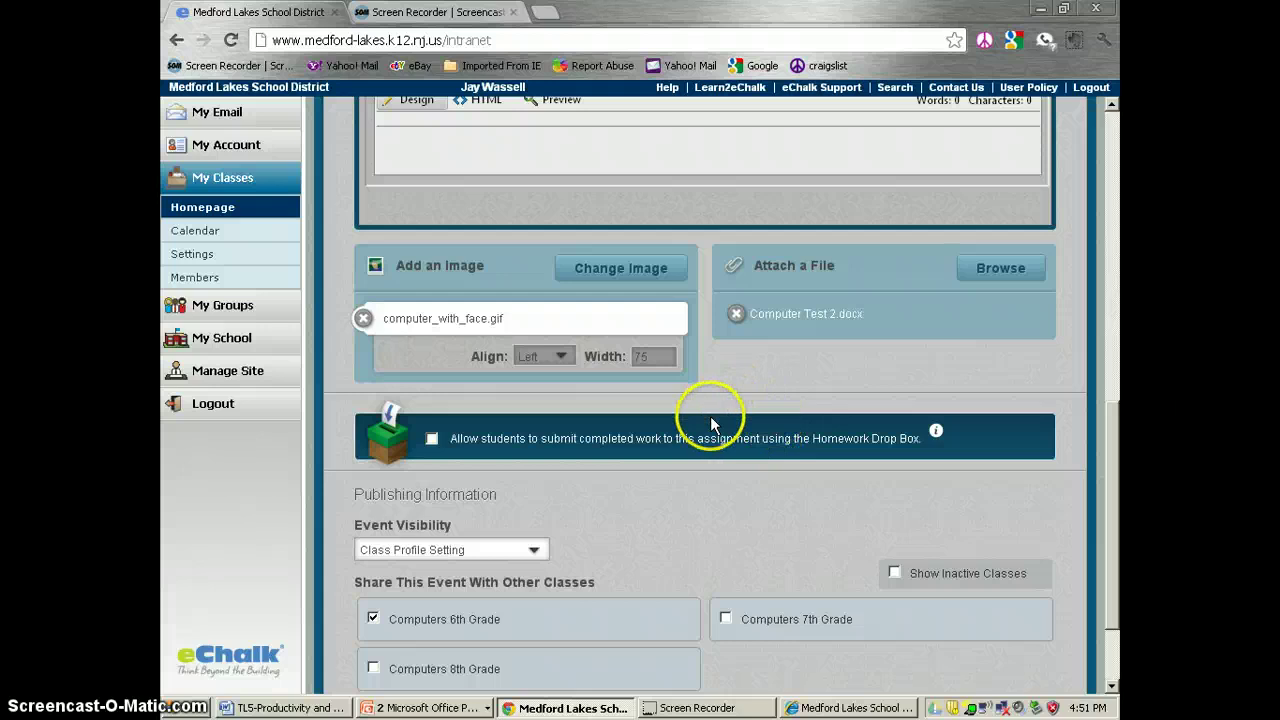
left_click(431, 440)
scroll(595, 460, "down", 2)
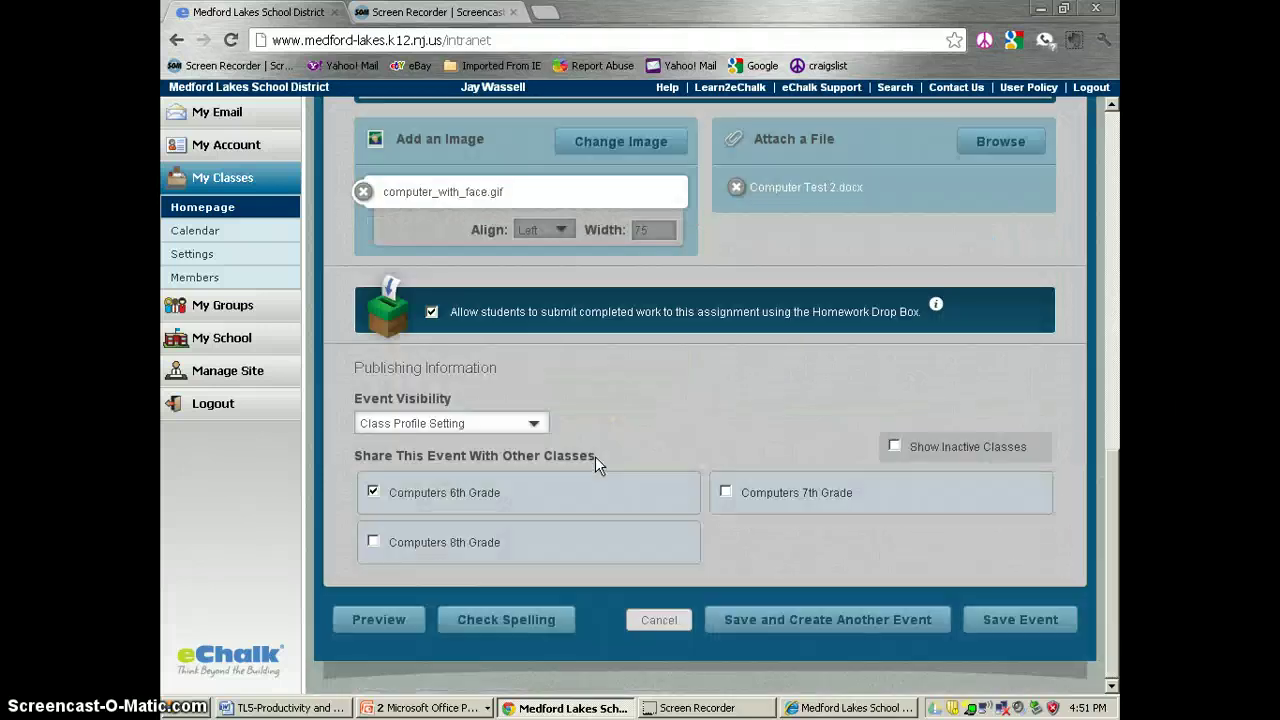
left_click(1022, 620)
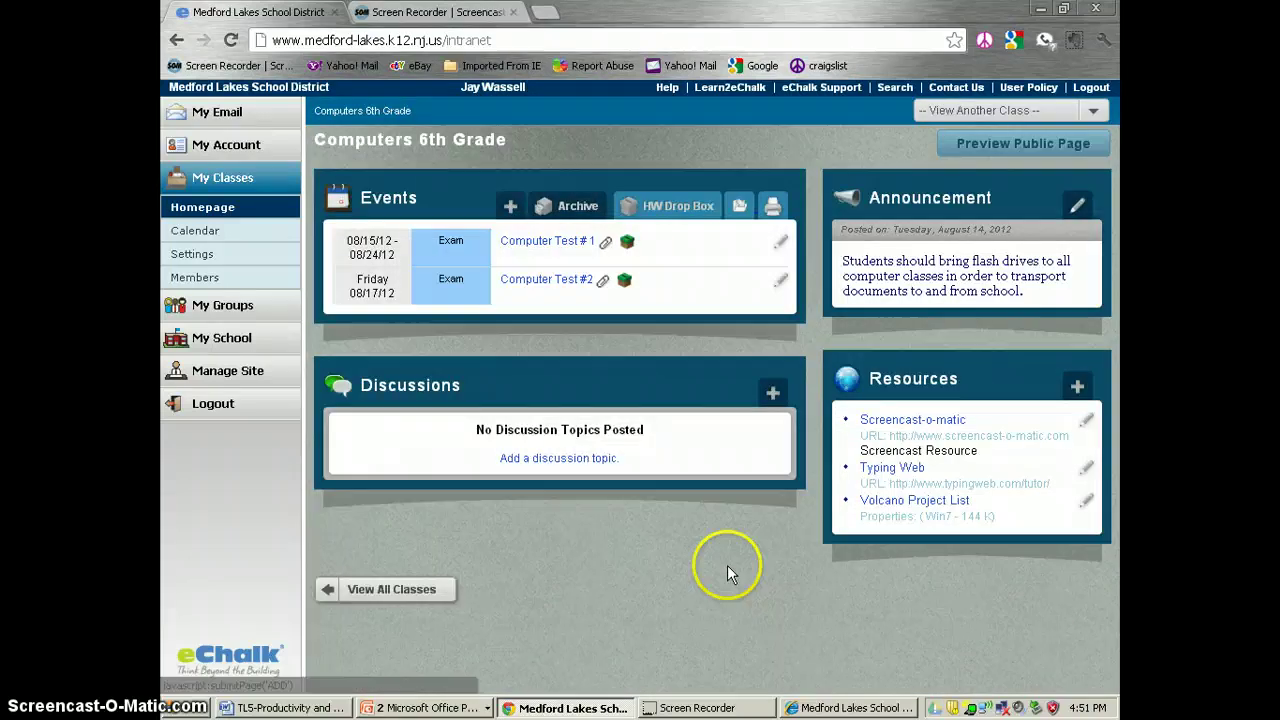
- Switch to the student's session in Internet Explorer and open the Computer Test #2 event of the Computers 6th Grade class
left_click(878, 709)
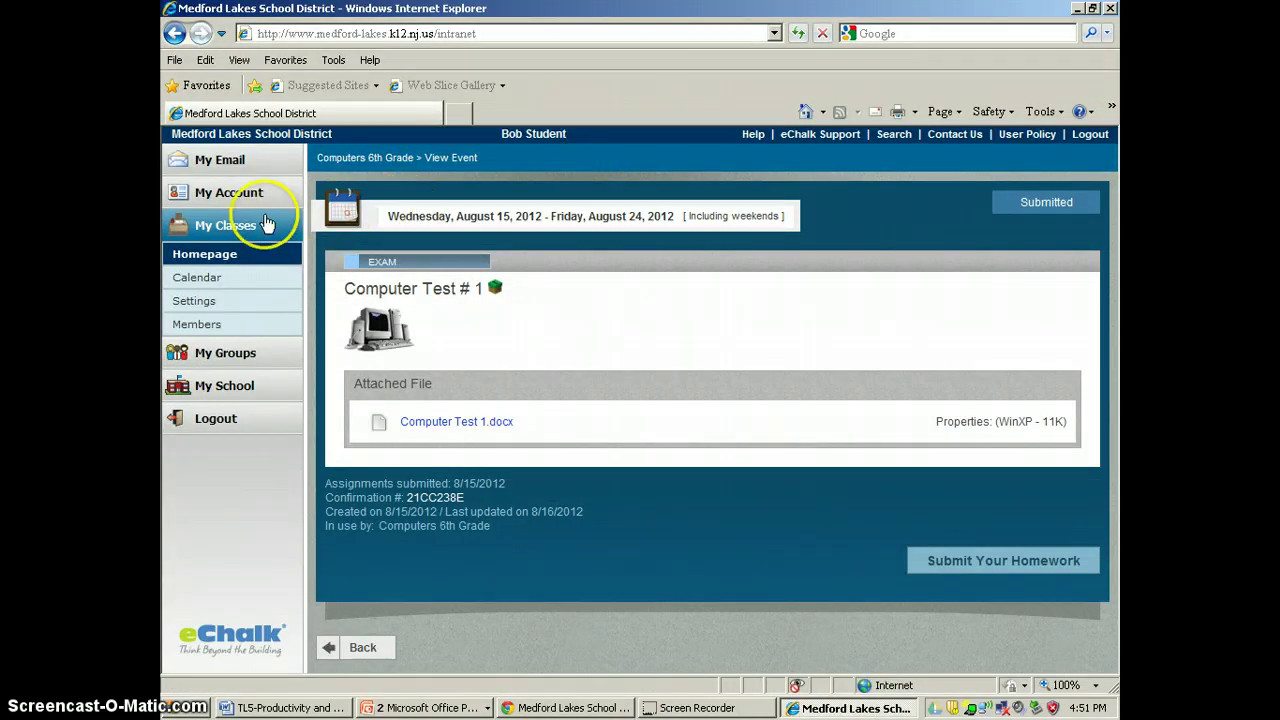
left_click(231, 227)
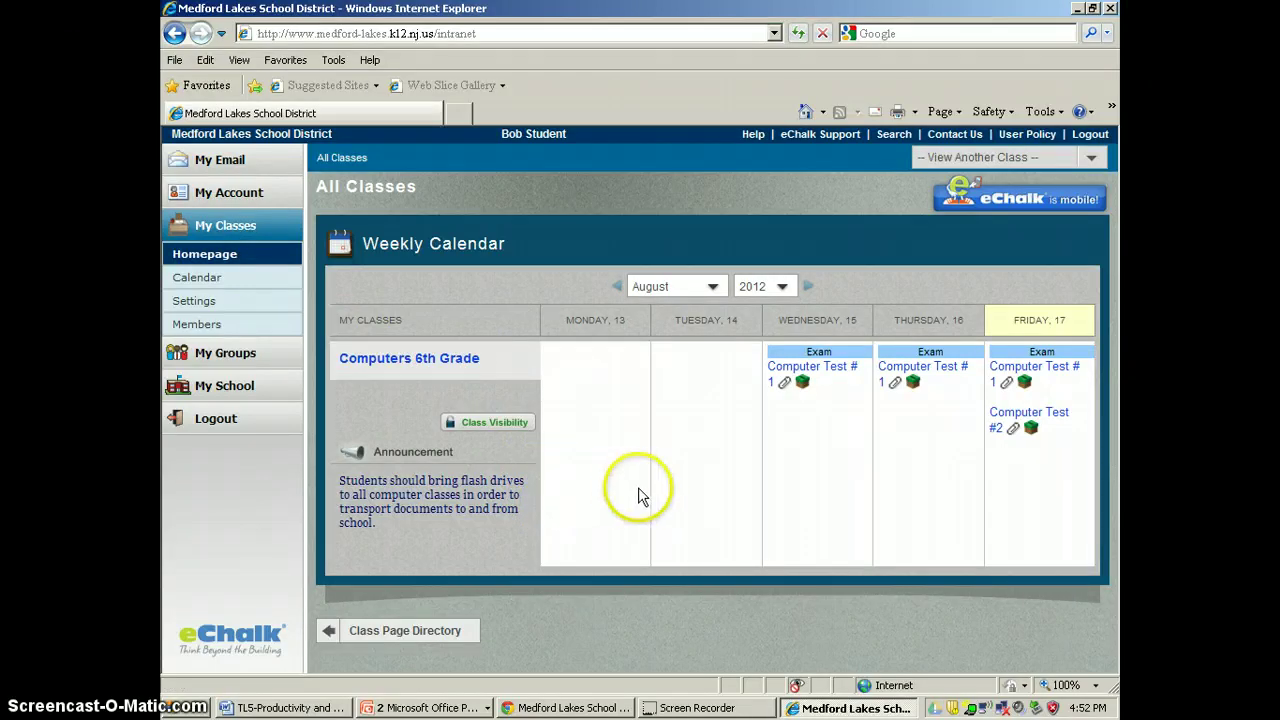
left_click(424, 371)
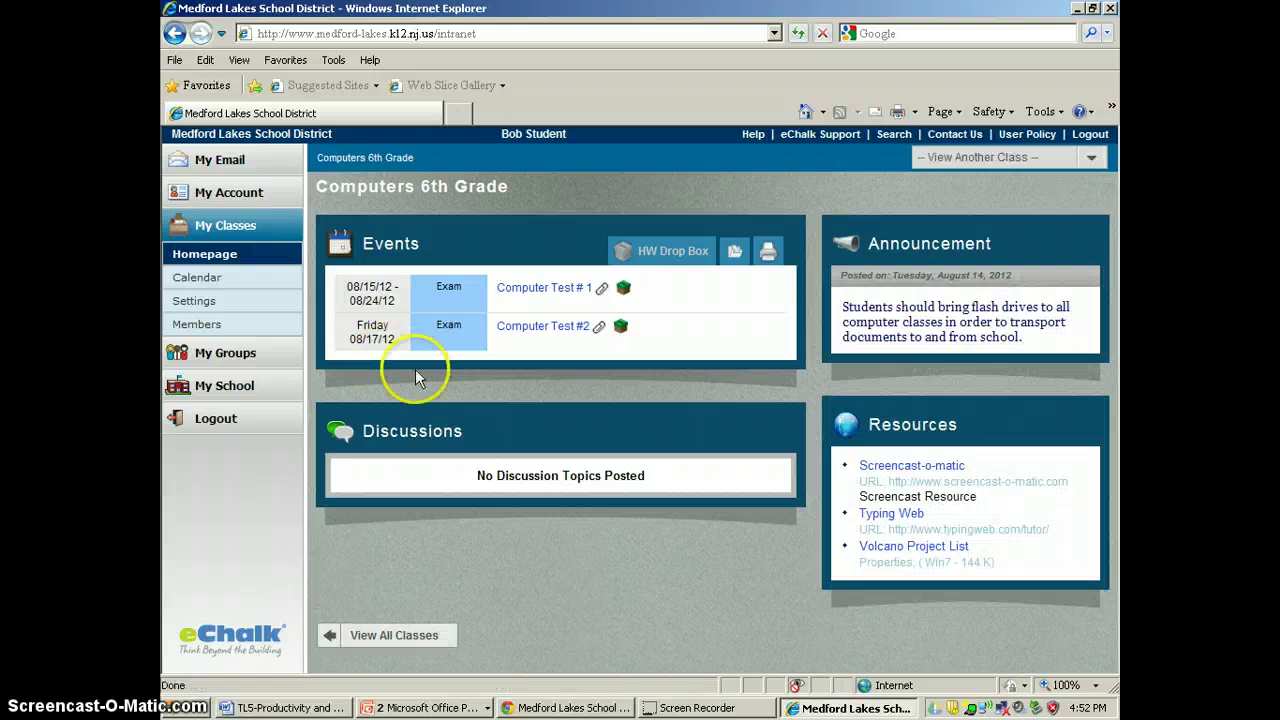
left_click(535, 326)
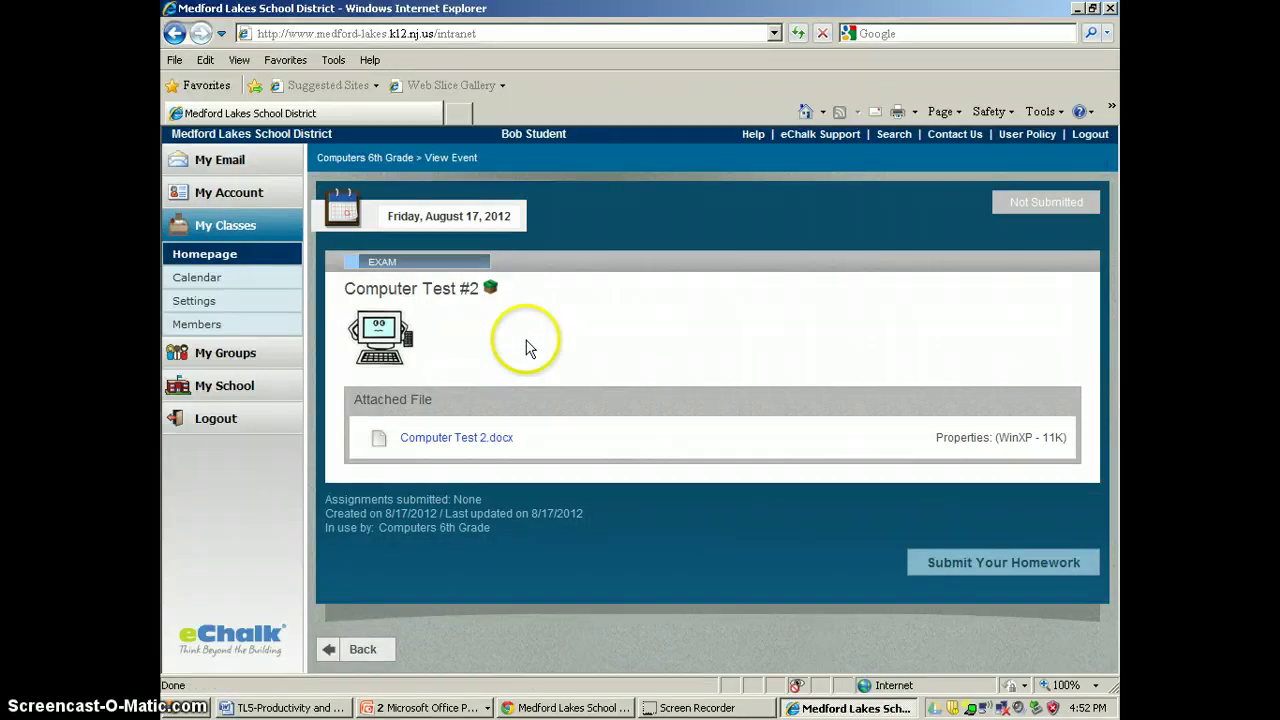
- Open the attached Computer Test 2.docx in Word and change the heading to "Computer Test Two"
left_click(456, 440)
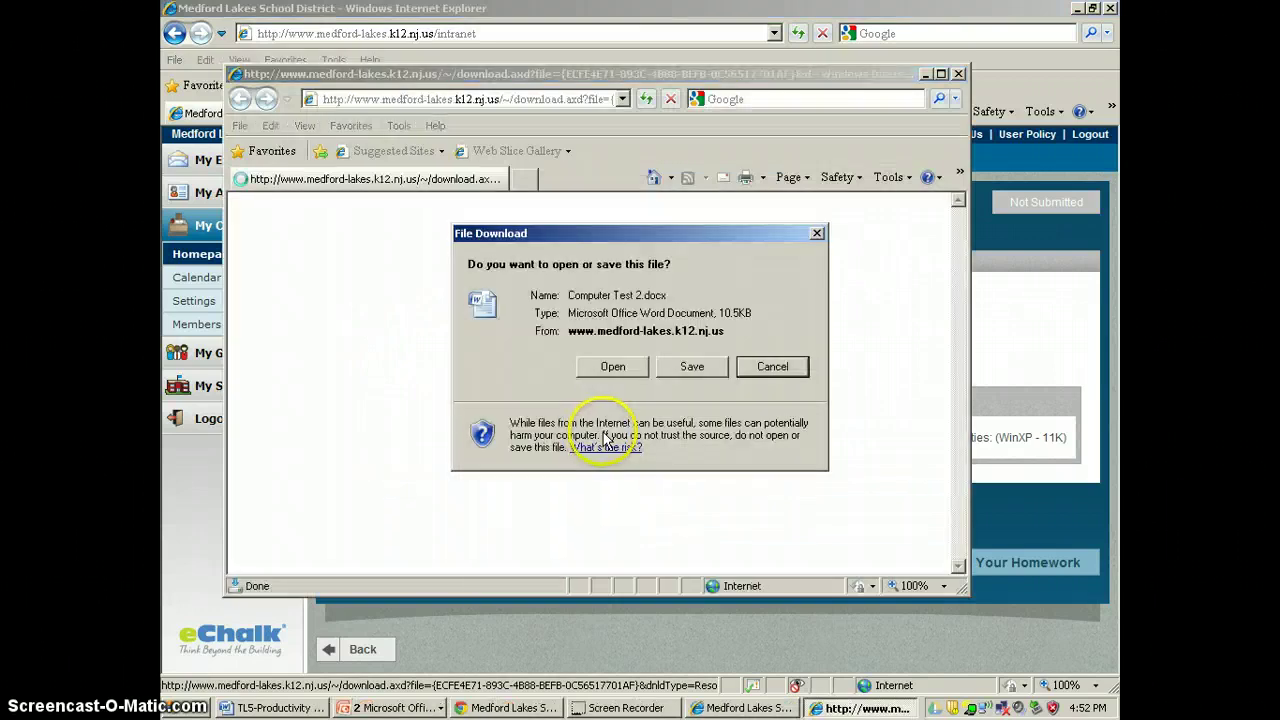
left_click(613, 367)
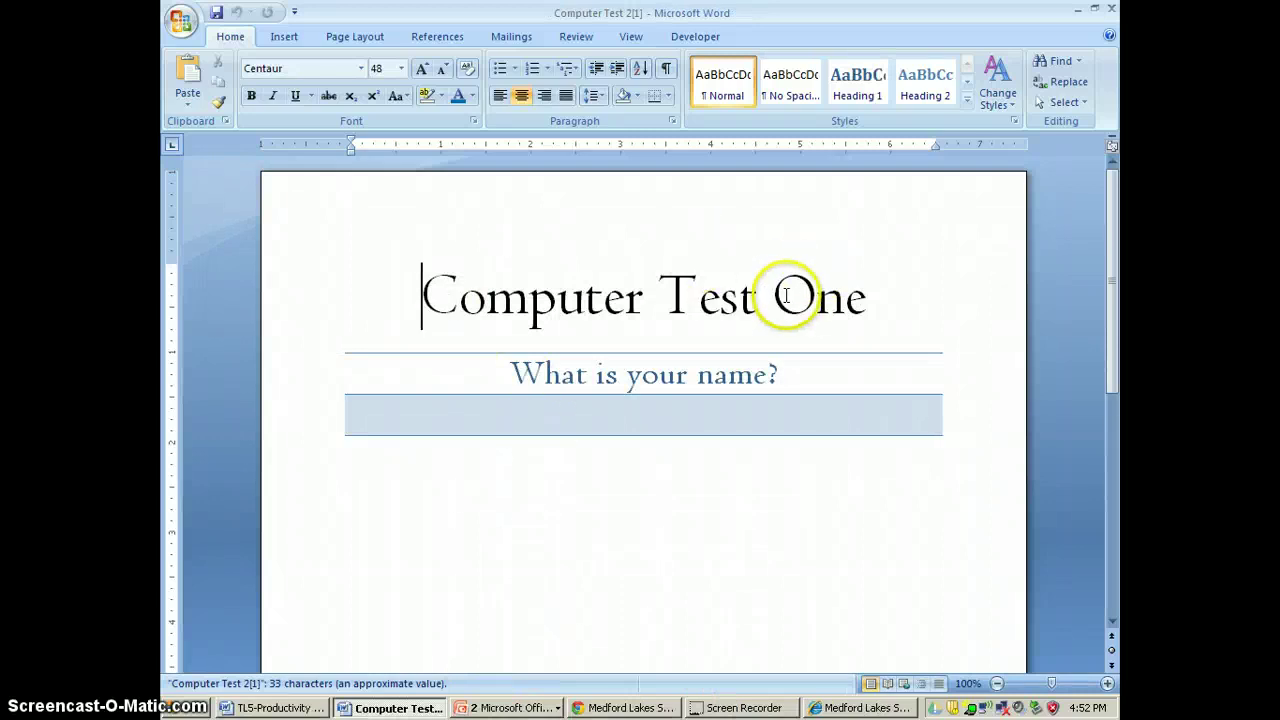
left_click_drag(786, 295, 880, 307)
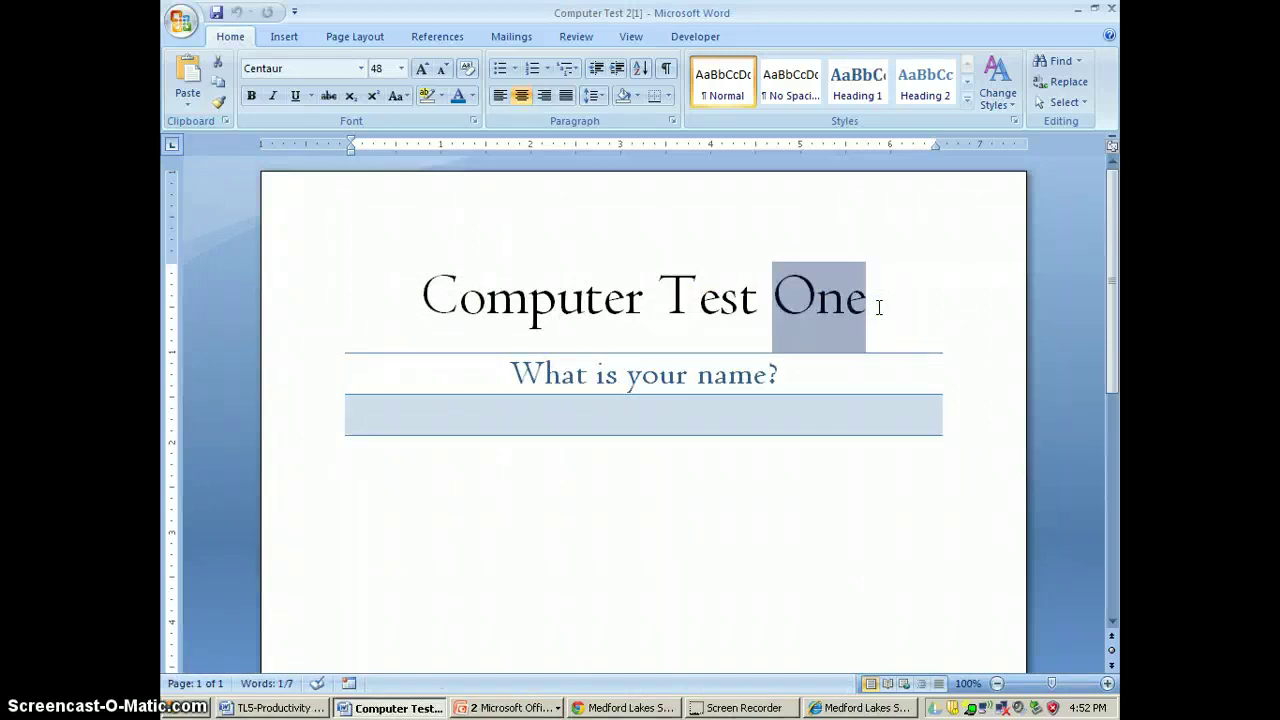
type("Two")
- Enter the student's full name in the answer row below "What is your name?" and center it
left_click(760, 390)
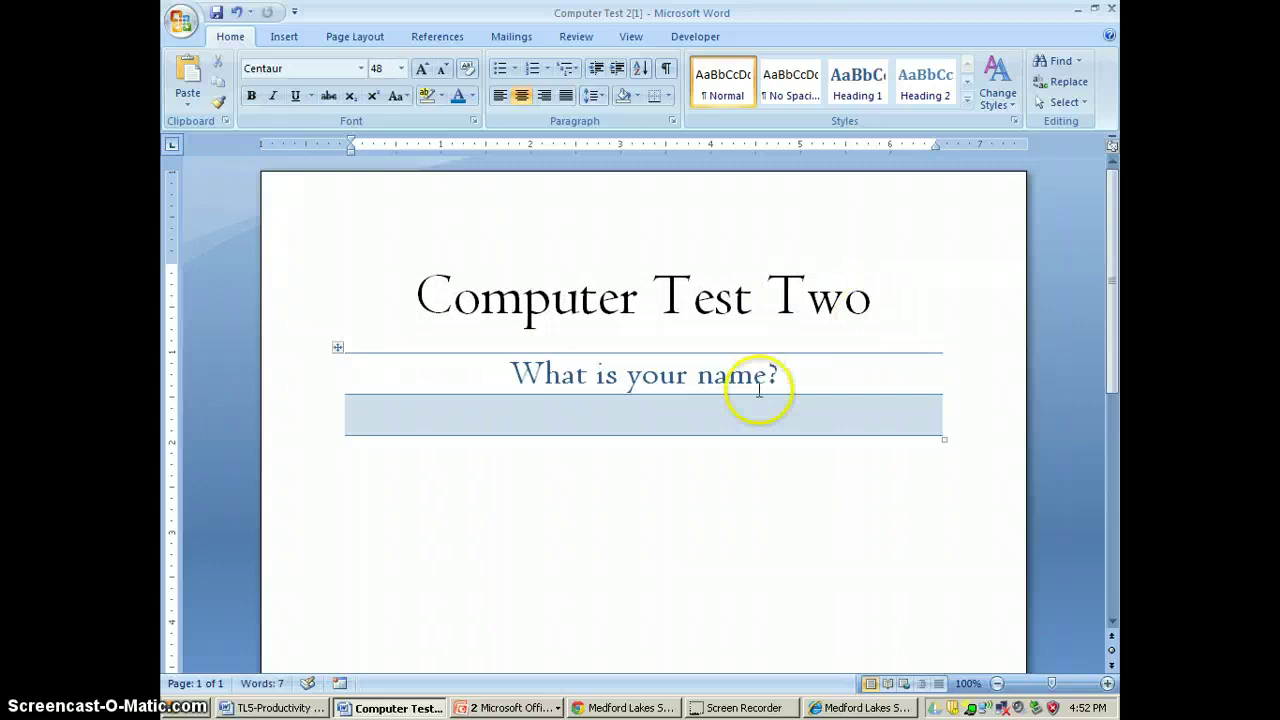
left_click(697, 420)
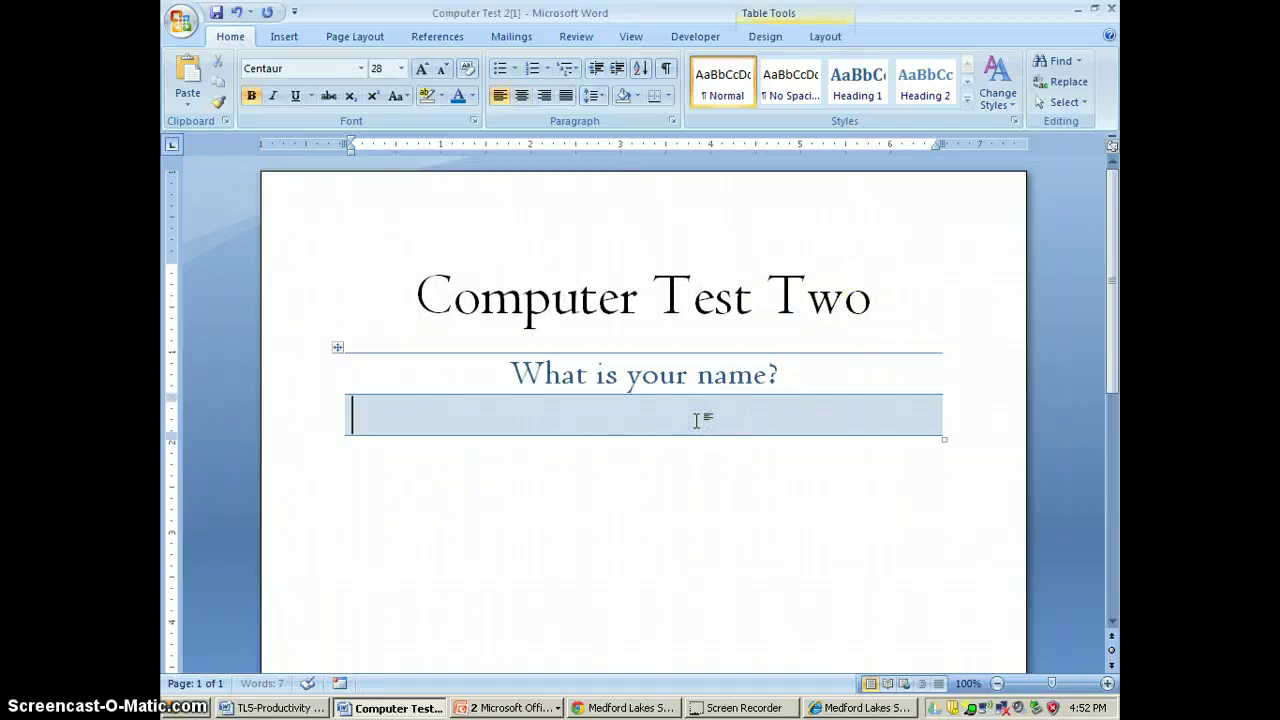
type("Bob Student")
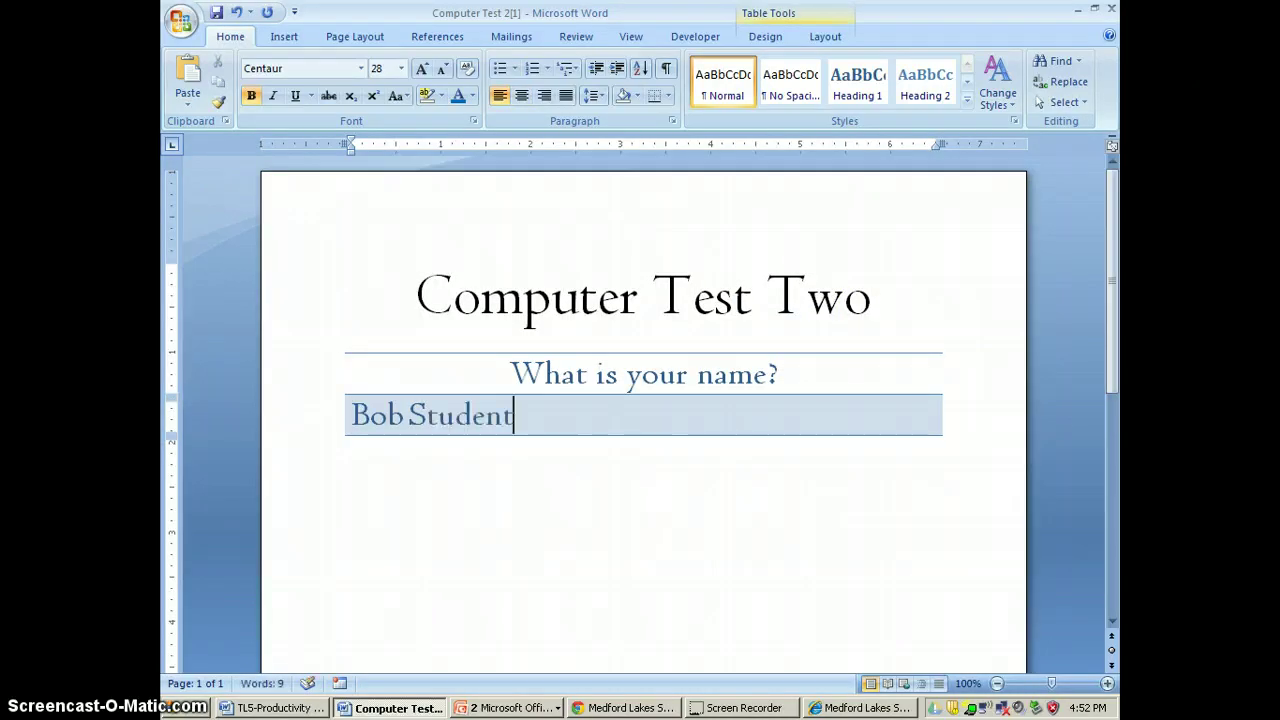
left_click(522, 96)
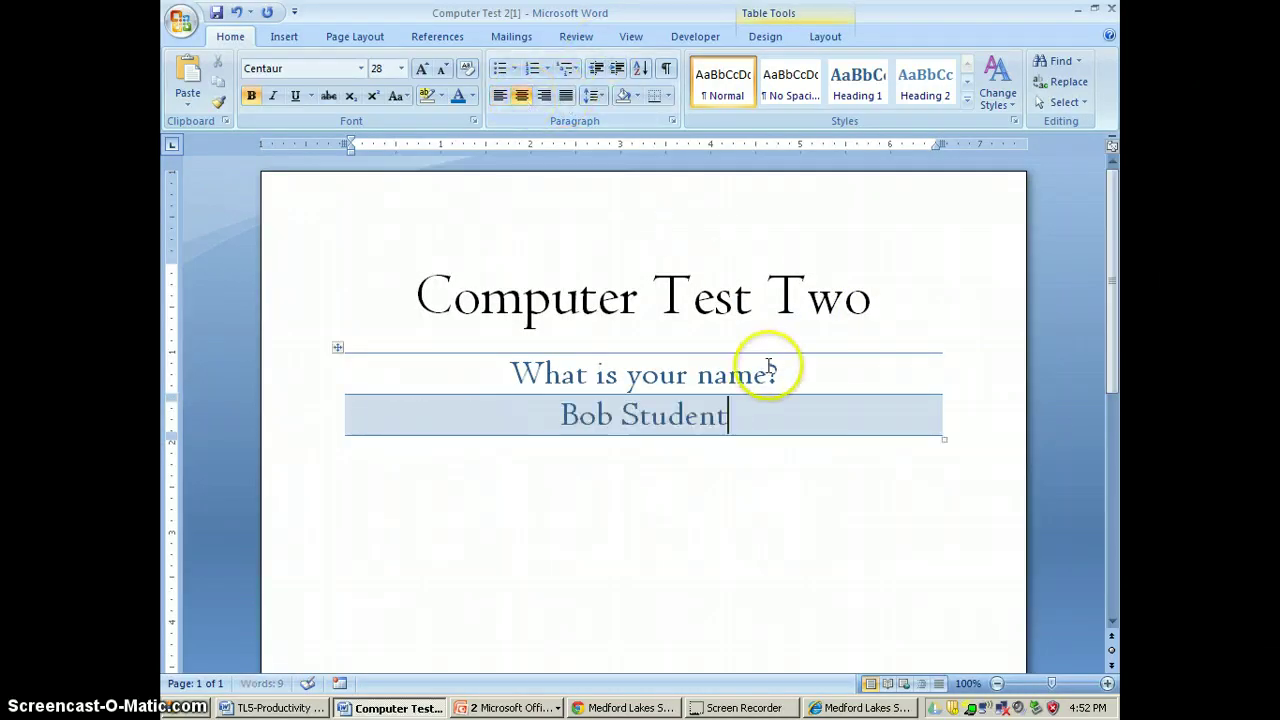
- Save the completed test to the Desktop as a Word document named "Computer Test 2" followed by the student's full name
left_click(181, 21)
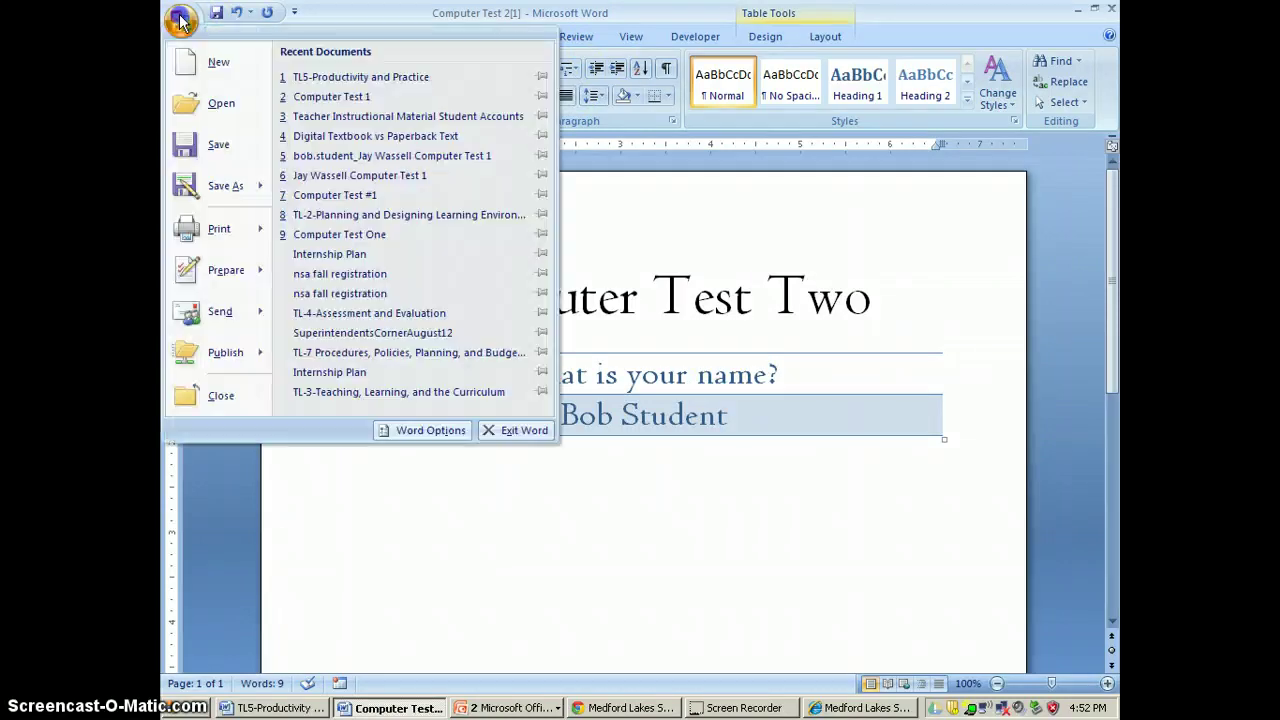
left_click(226, 187)
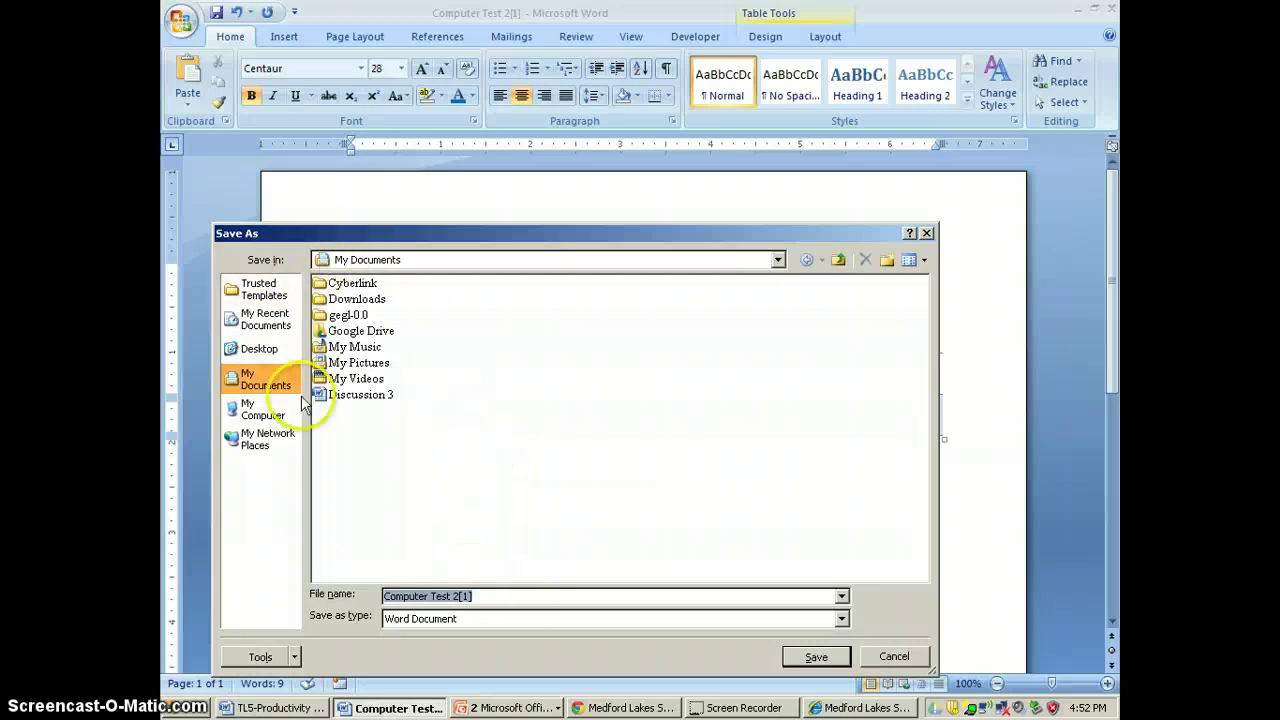
left_click(282, 356)
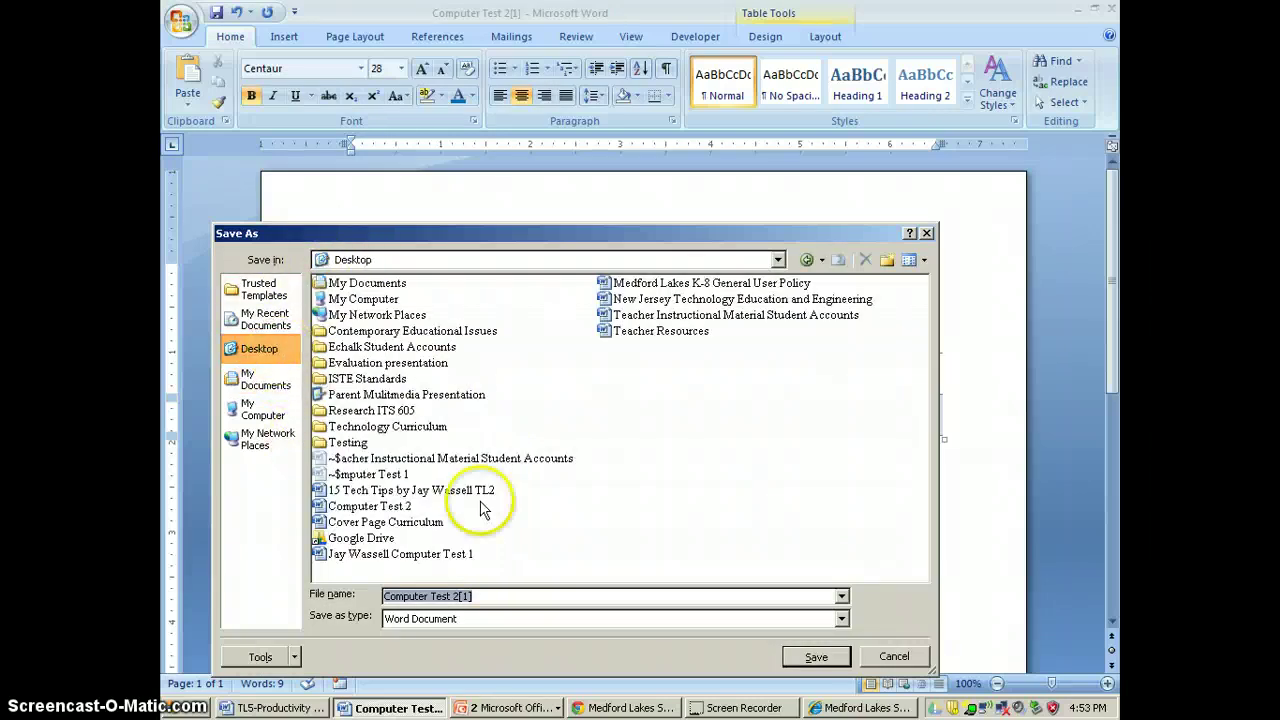
left_click_drag(458, 595, 497, 596)
type("Bob Student")
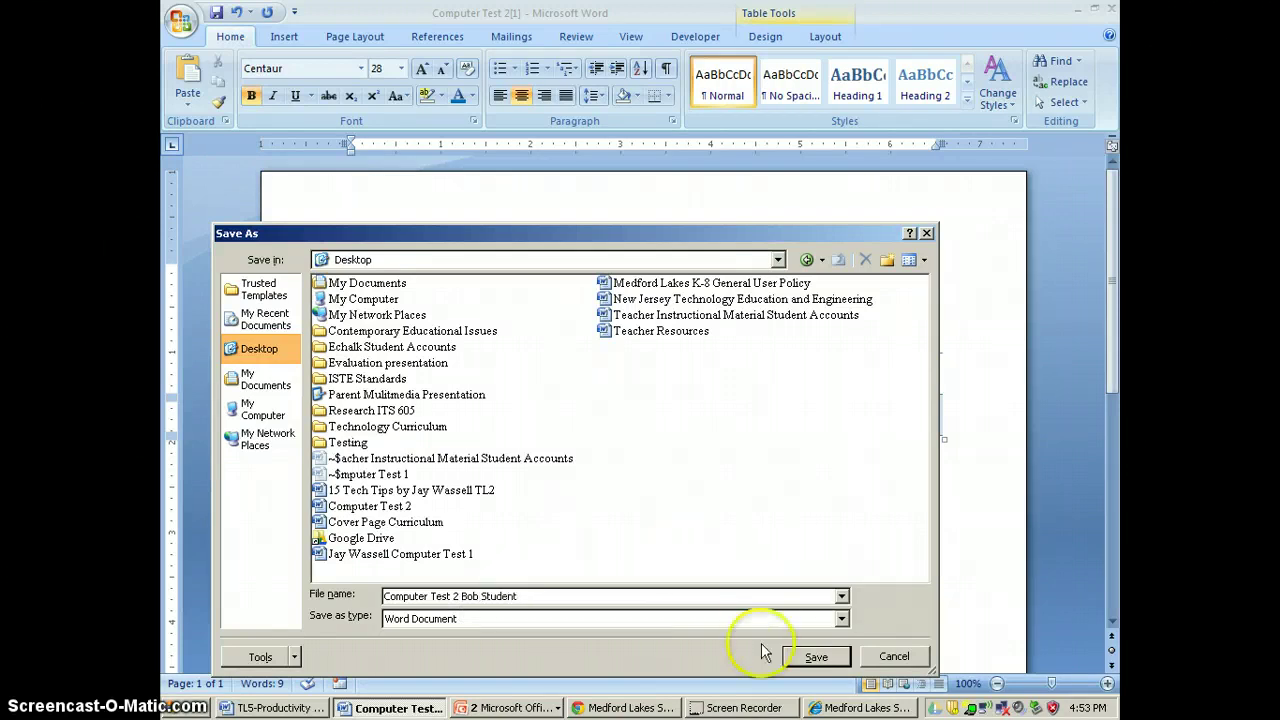
left_click(816, 656)
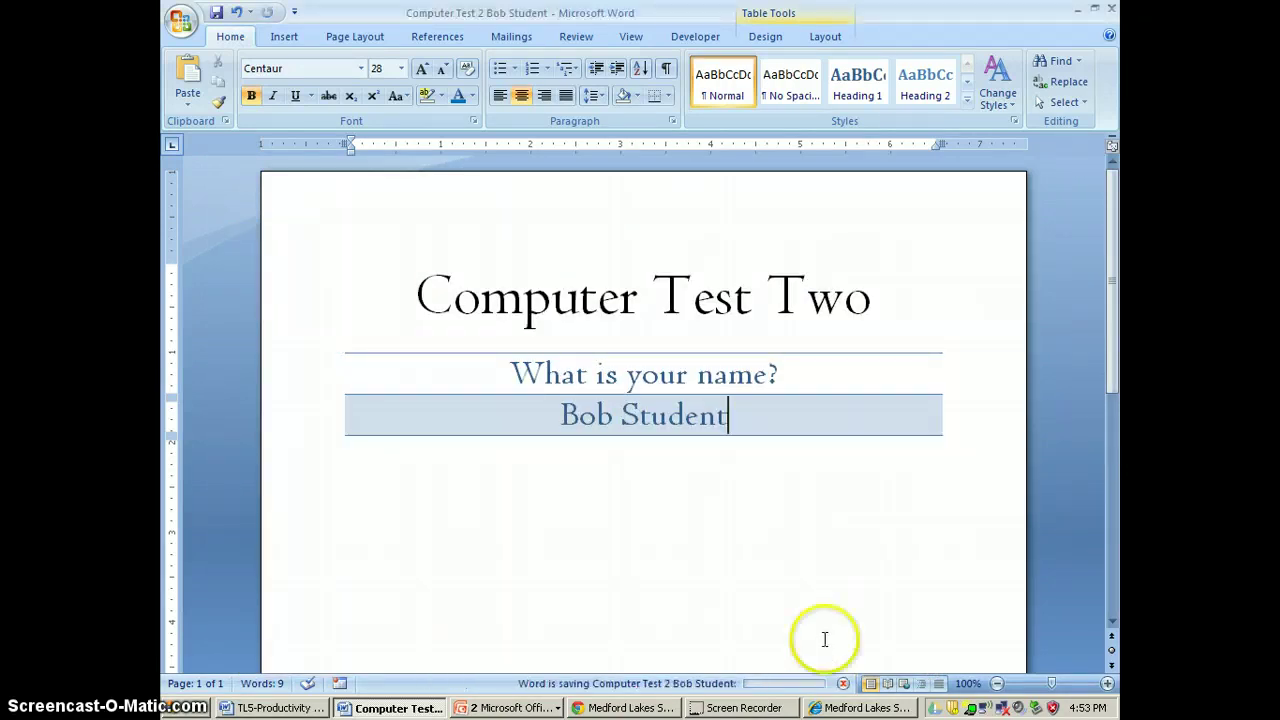
- Switch to the student's session in Internet Explorer and attach the saved Computer Test 2 document to a homework submission for Computer Test #2
left_click(861, 711)
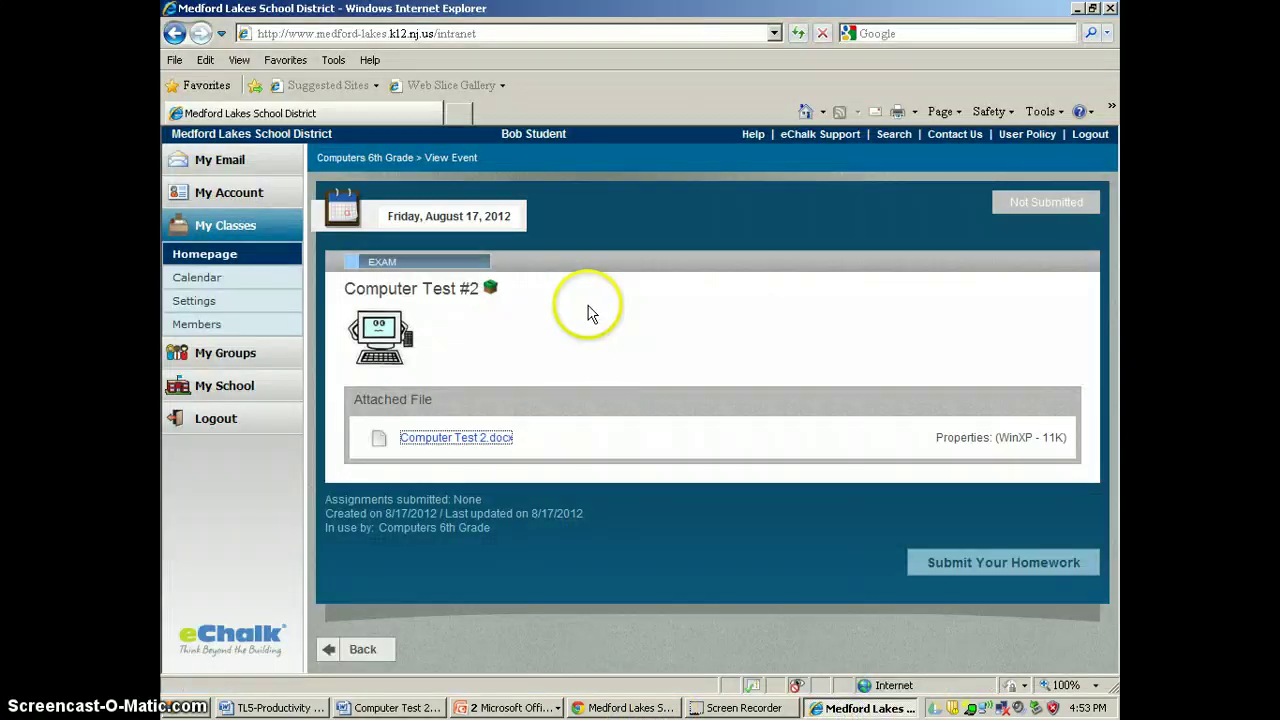
left_click(584, 314)
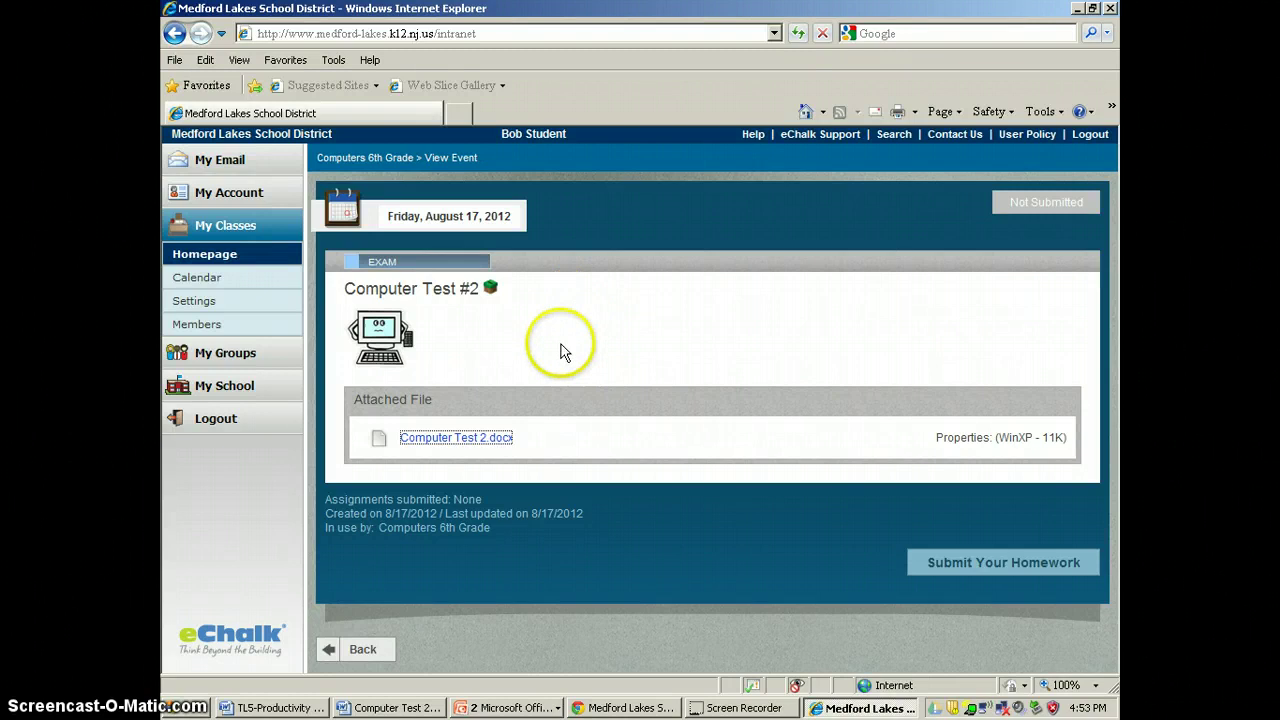
left_click(767, 393)
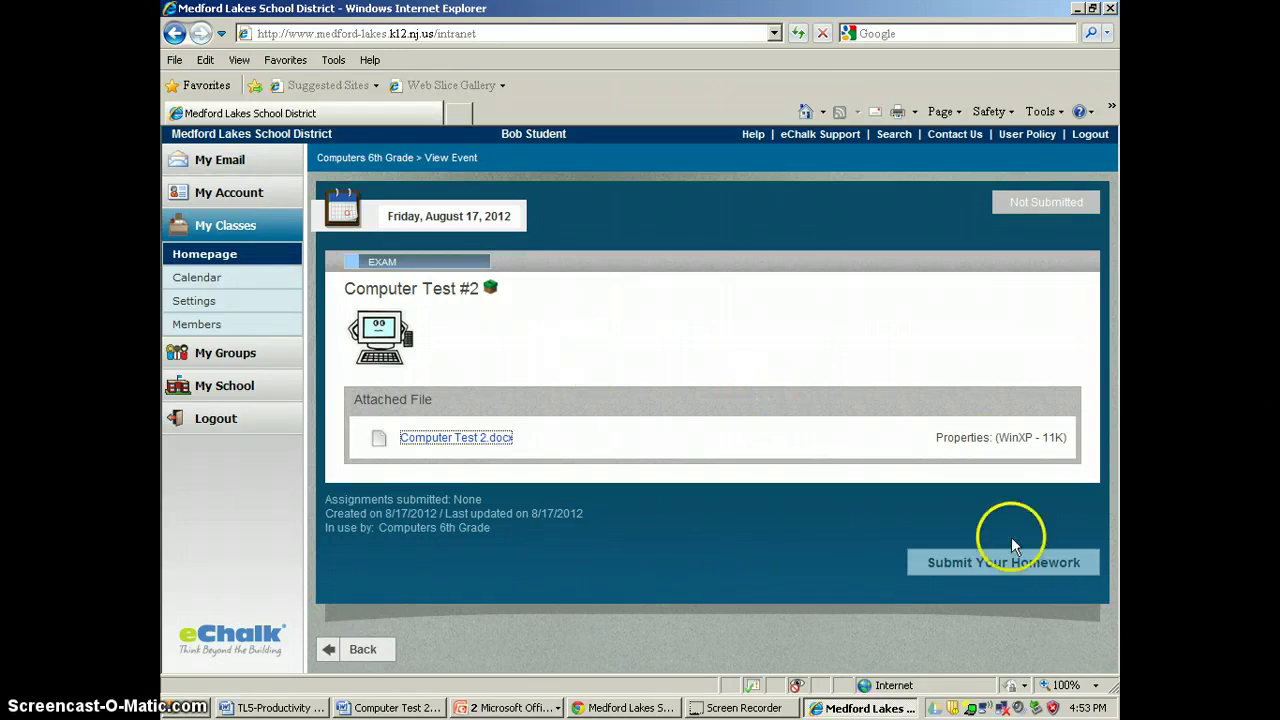
left_click(983, 566)
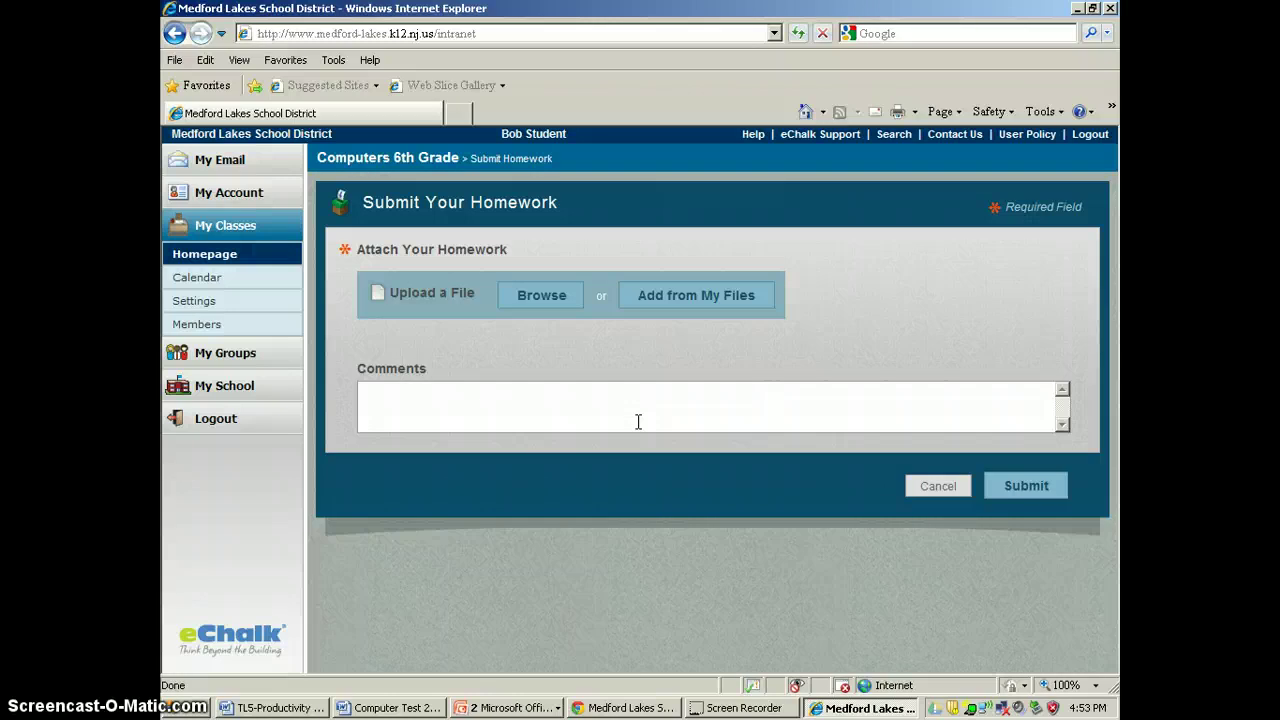
left_click(545, 297)
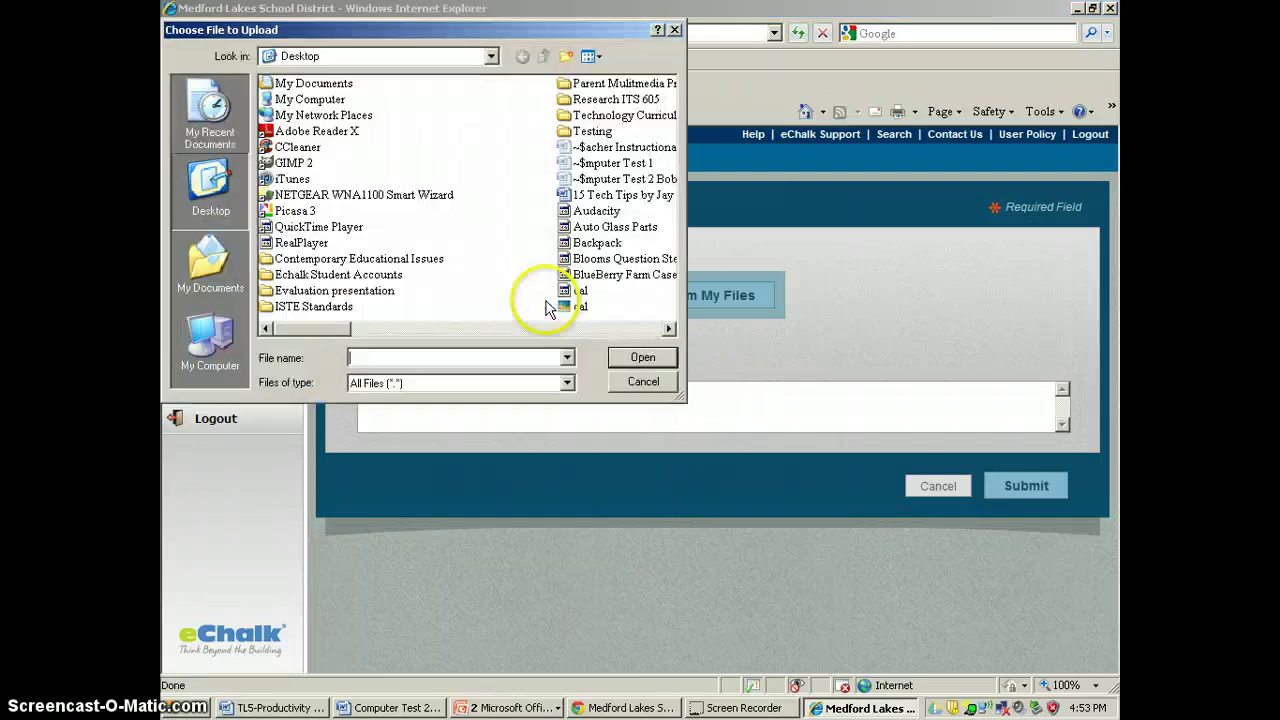
left_click_drag(331, 329, 453, 343)
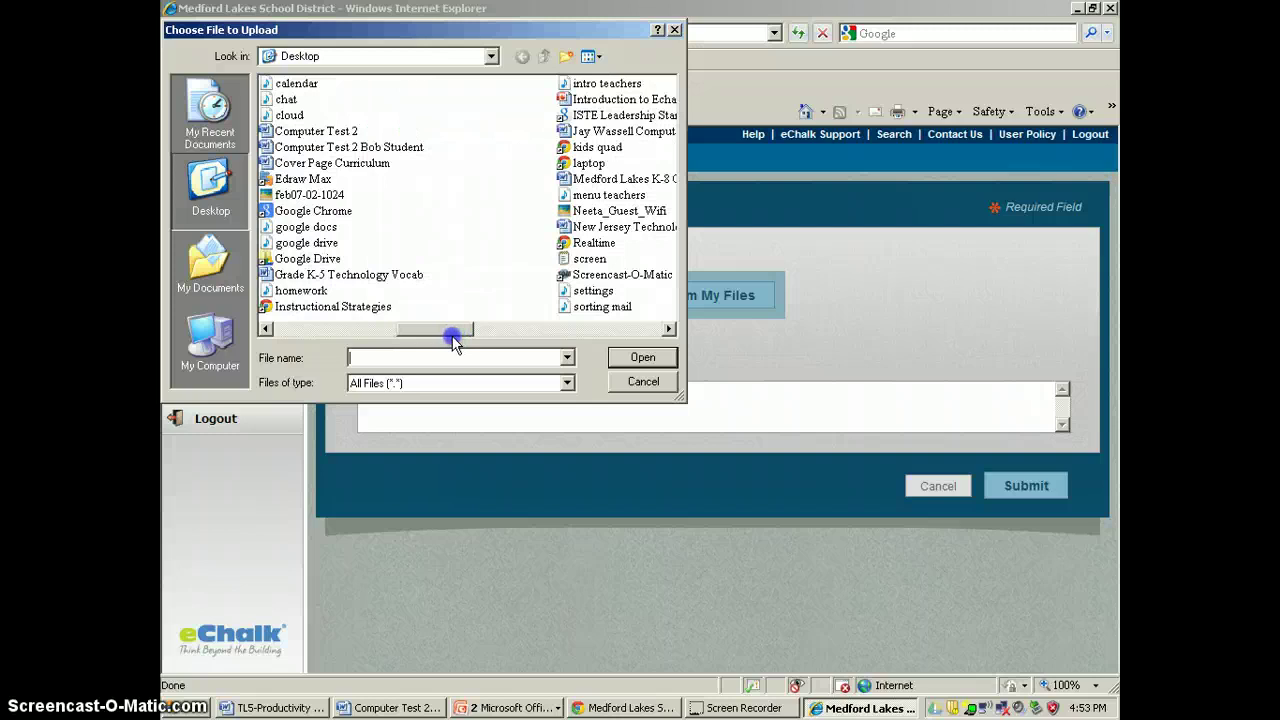
double_click(368, 147)
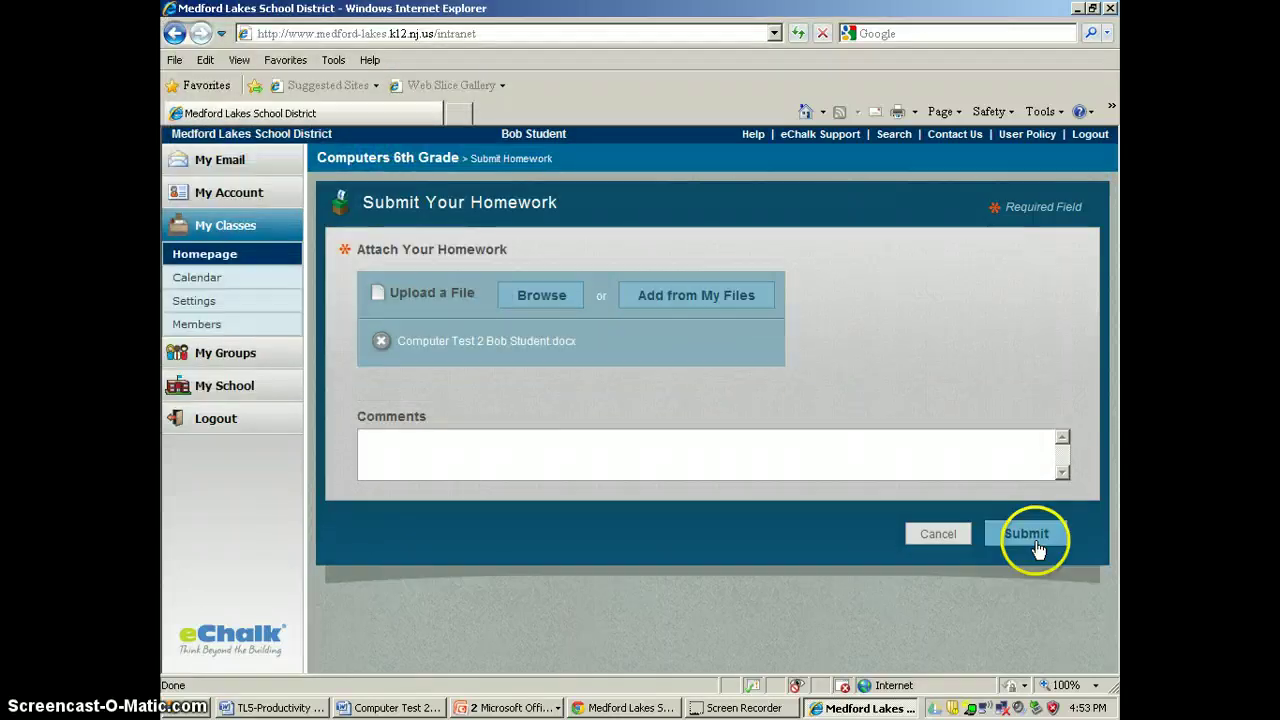
- Add the comment "This was a very easy test!" addressed to the teacher, submit the homework, and close the submission confirmation
left_click(652, 450)
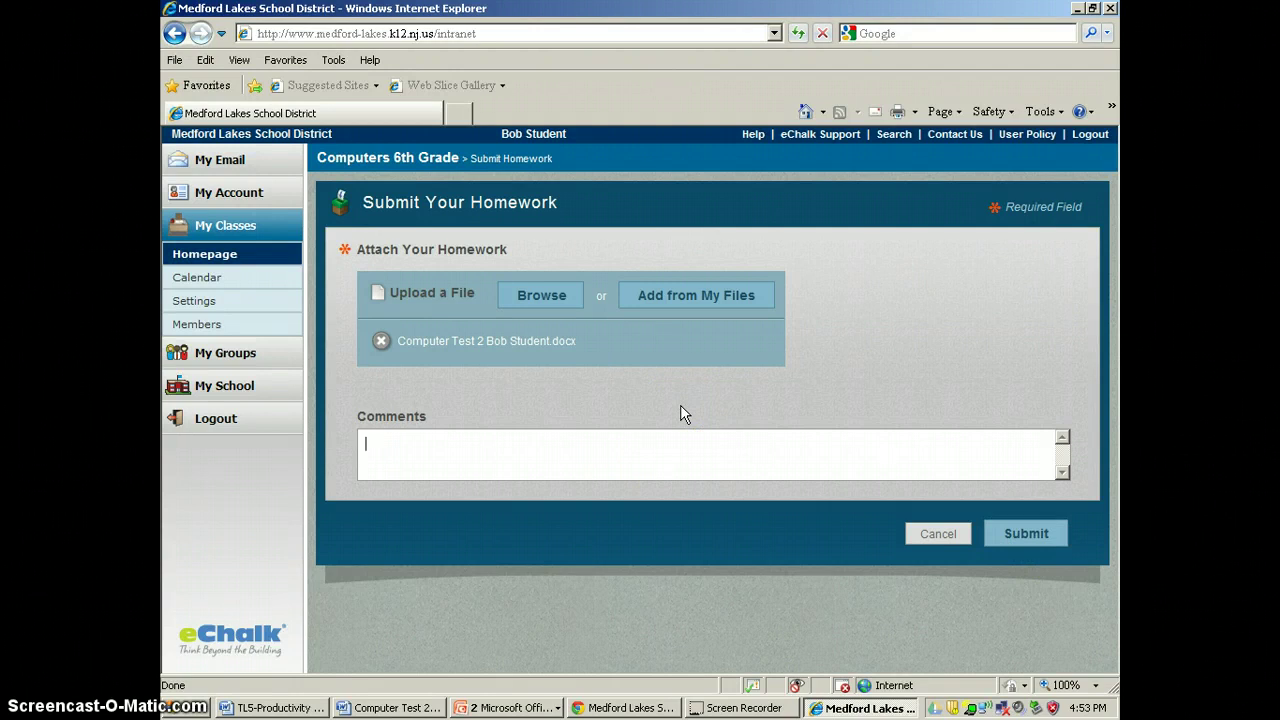
type("Mr. W- This was s a")
key("BackSpace")
key("BackSpace")
key("BackSpace")
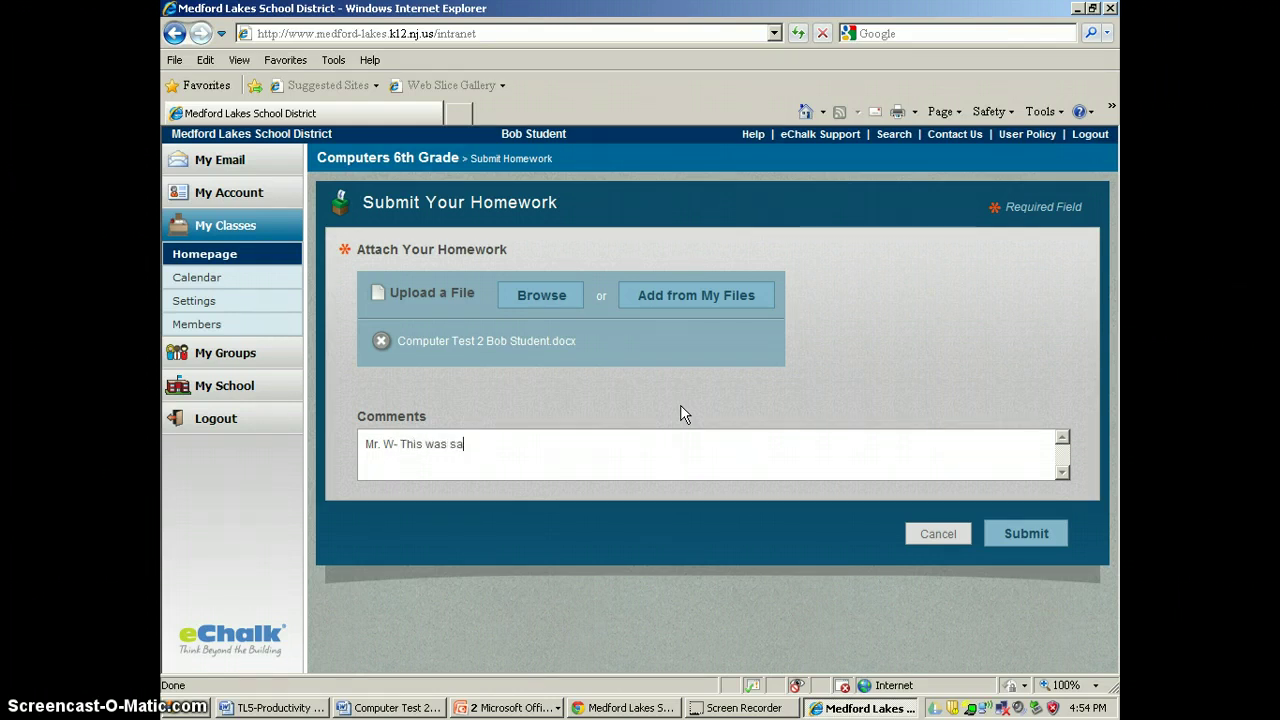
type("a very easy test!")
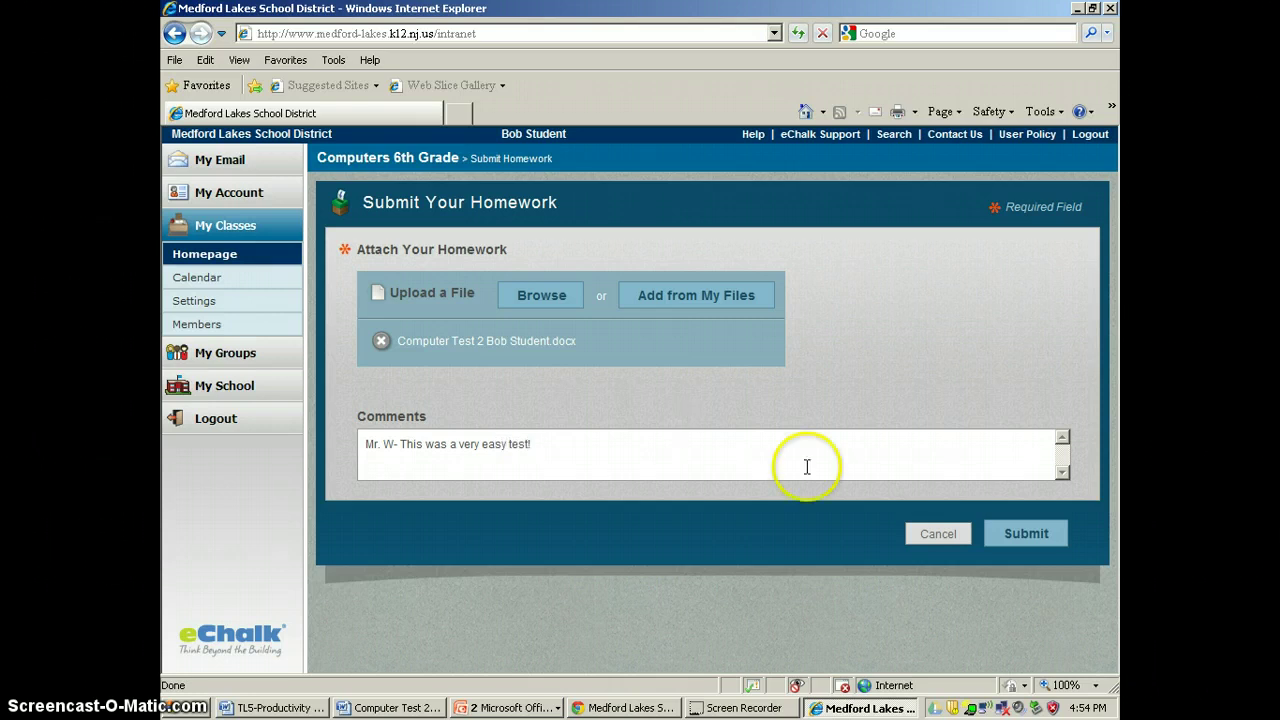
left_click(1025, 534)
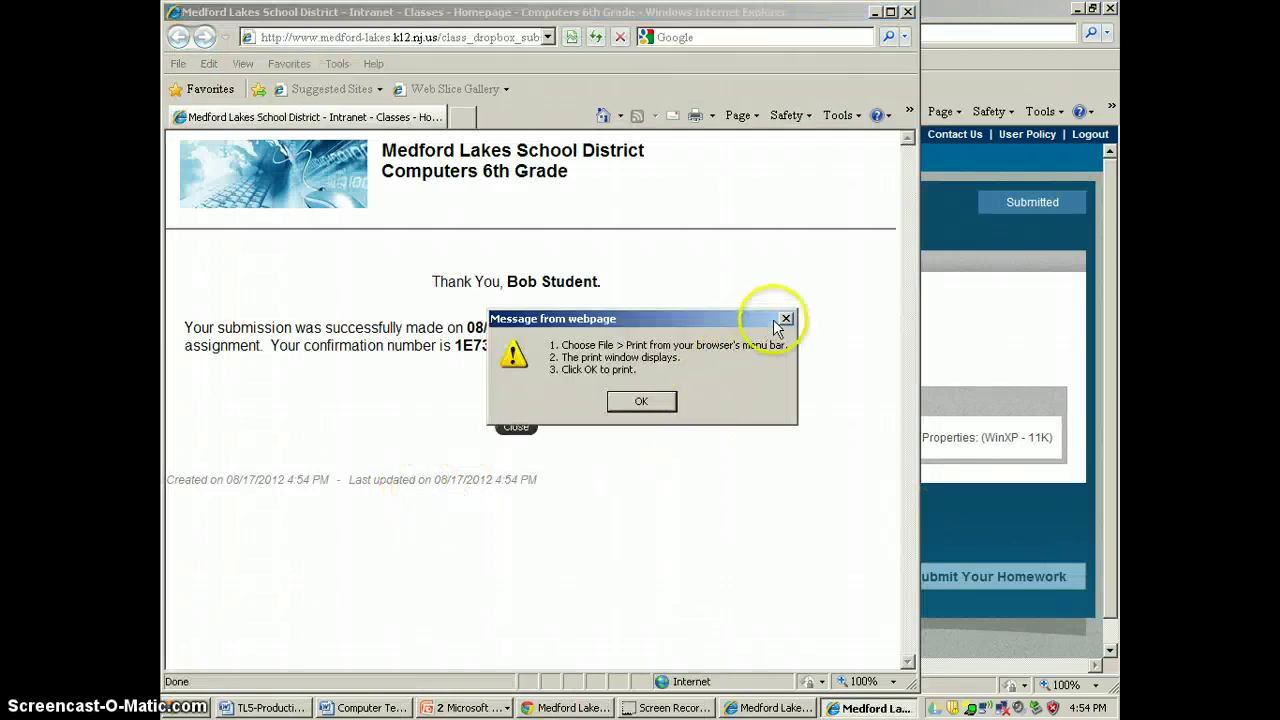
left_click(641, 401)
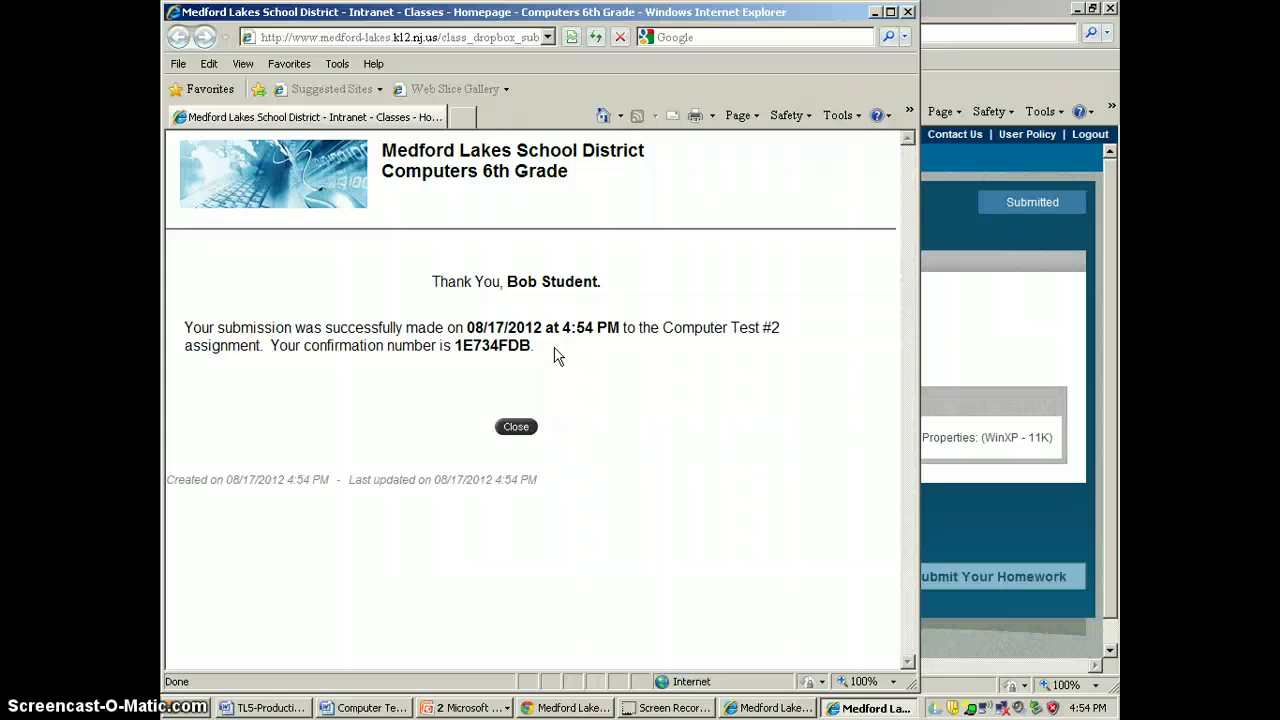
left_click(516, 426)
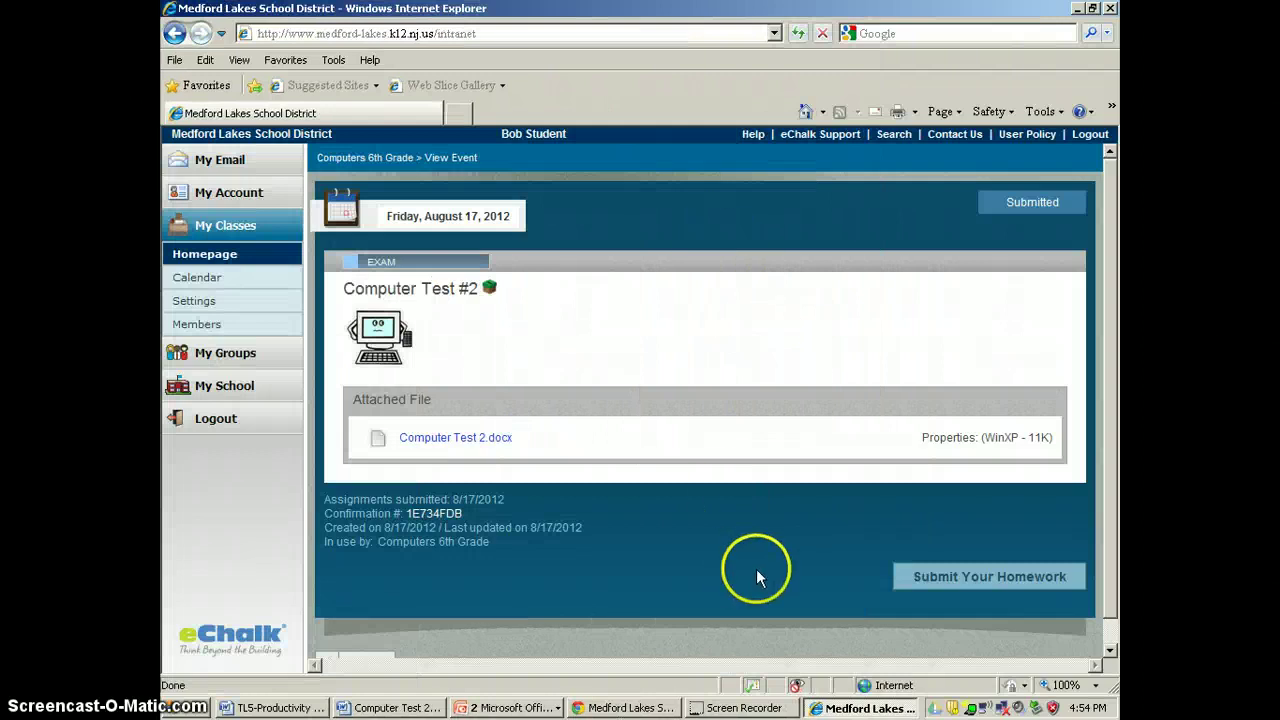
- Switch to the teacher's session in Chrome and open the submissions for the Computer Test #2 event
left_click(619, 708)
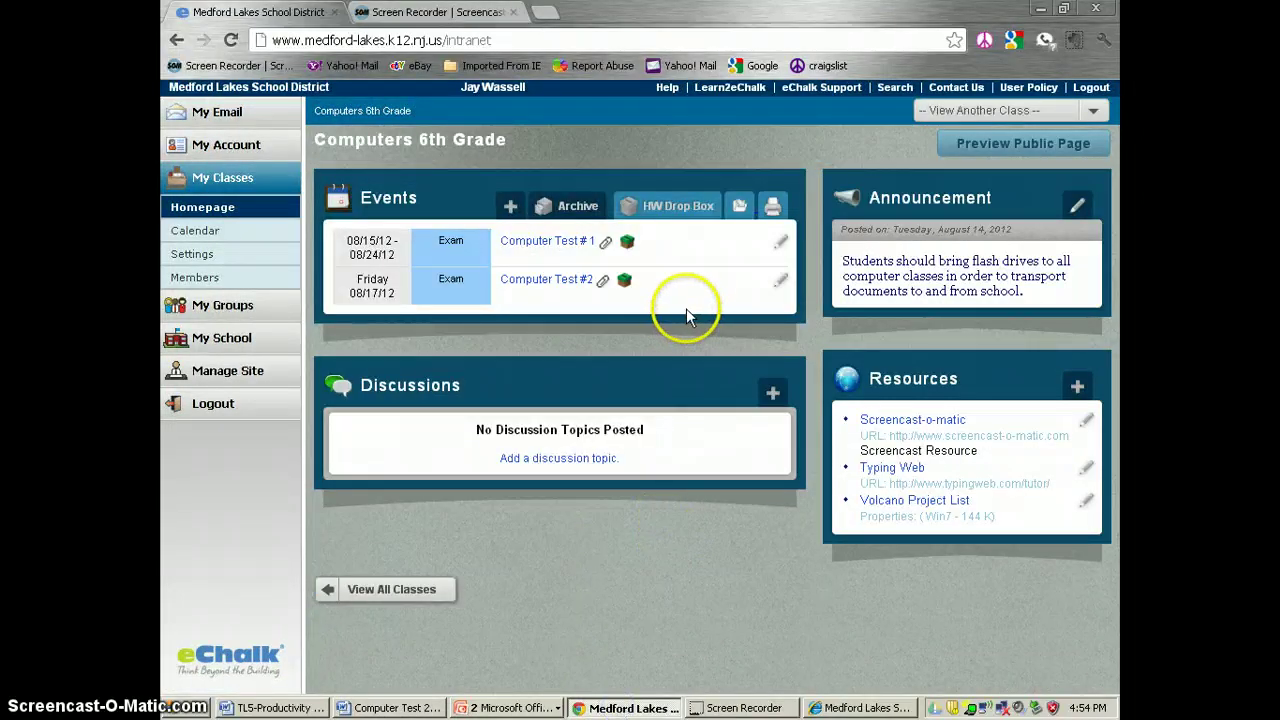
left_click(575, 284)
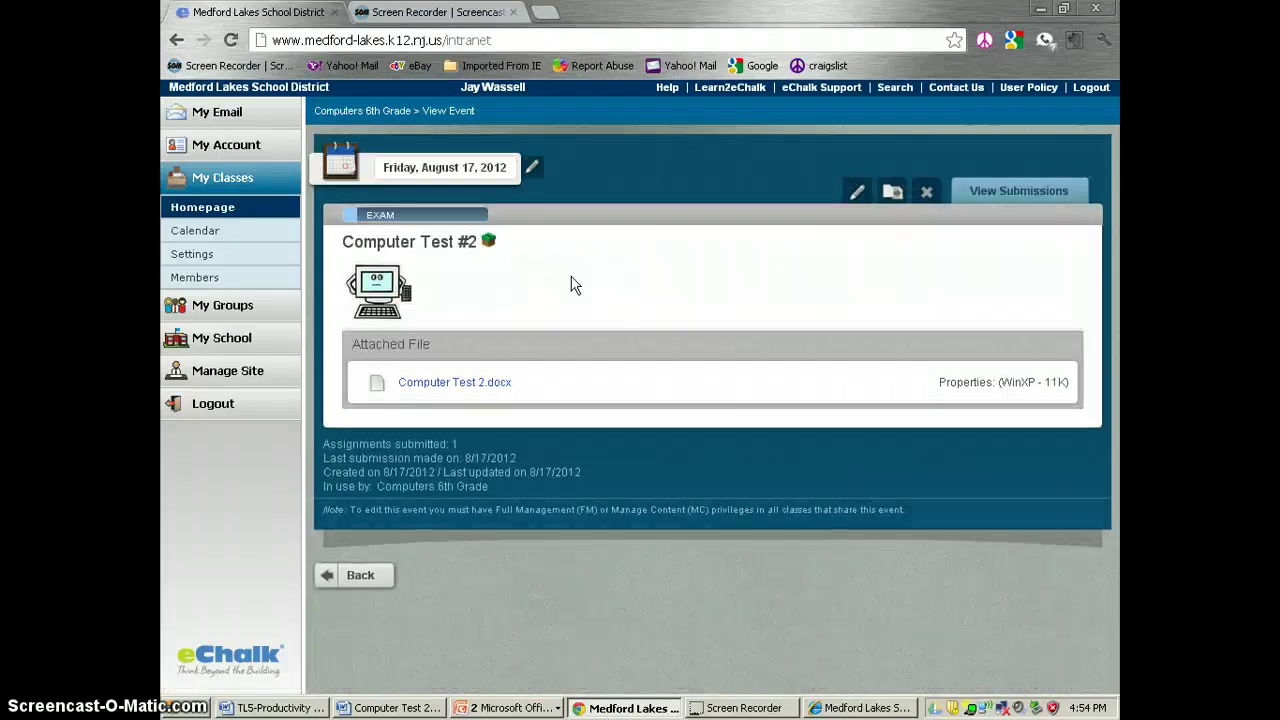
left_click(1004, 192)
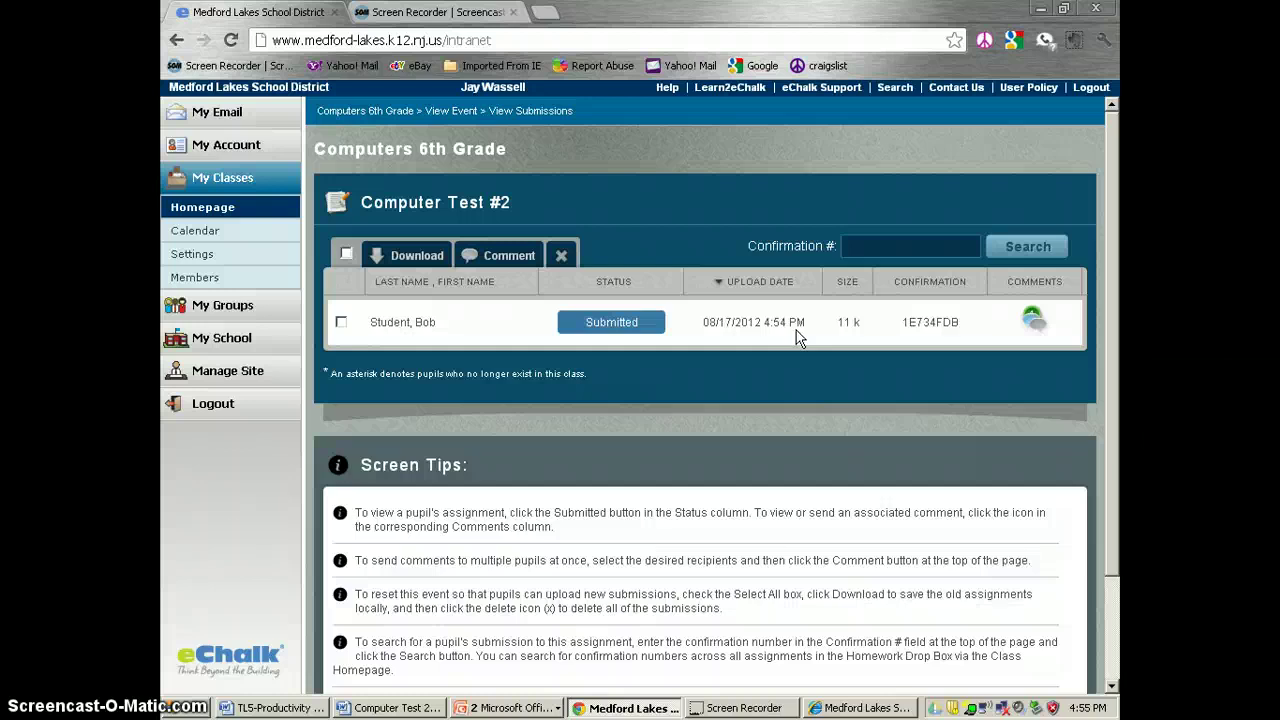
left_click(797, 338)
- Open the comments on the student's submission and post the reply "Glad you thought the test was easy. You got an A!"
left_click(1034, 320)
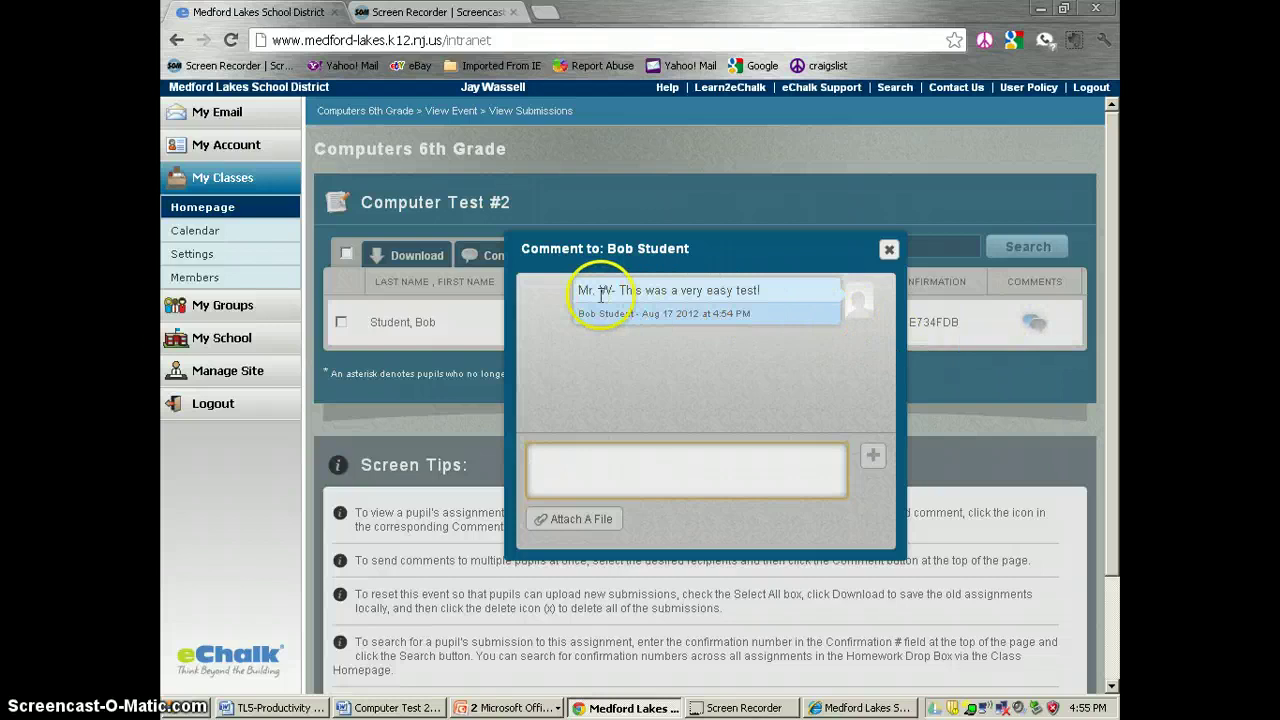
left_click(632, 459)
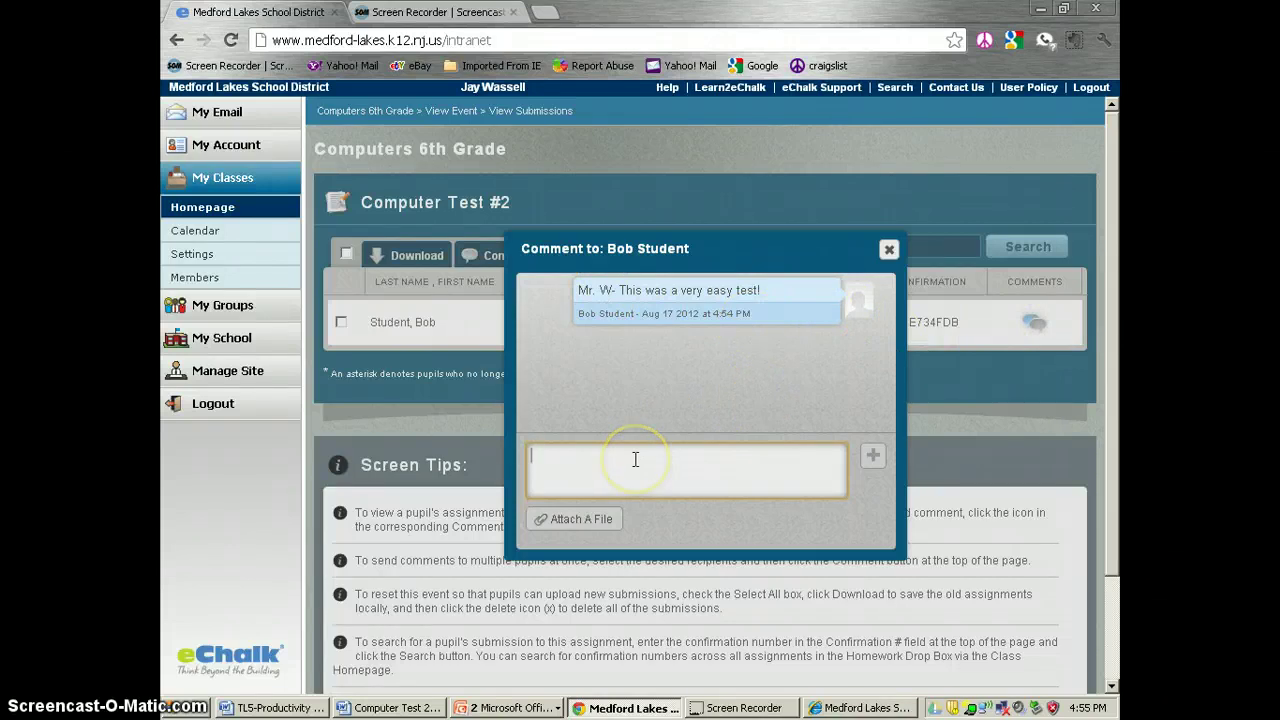
left_click(635, 459)
left_click(618, 520)
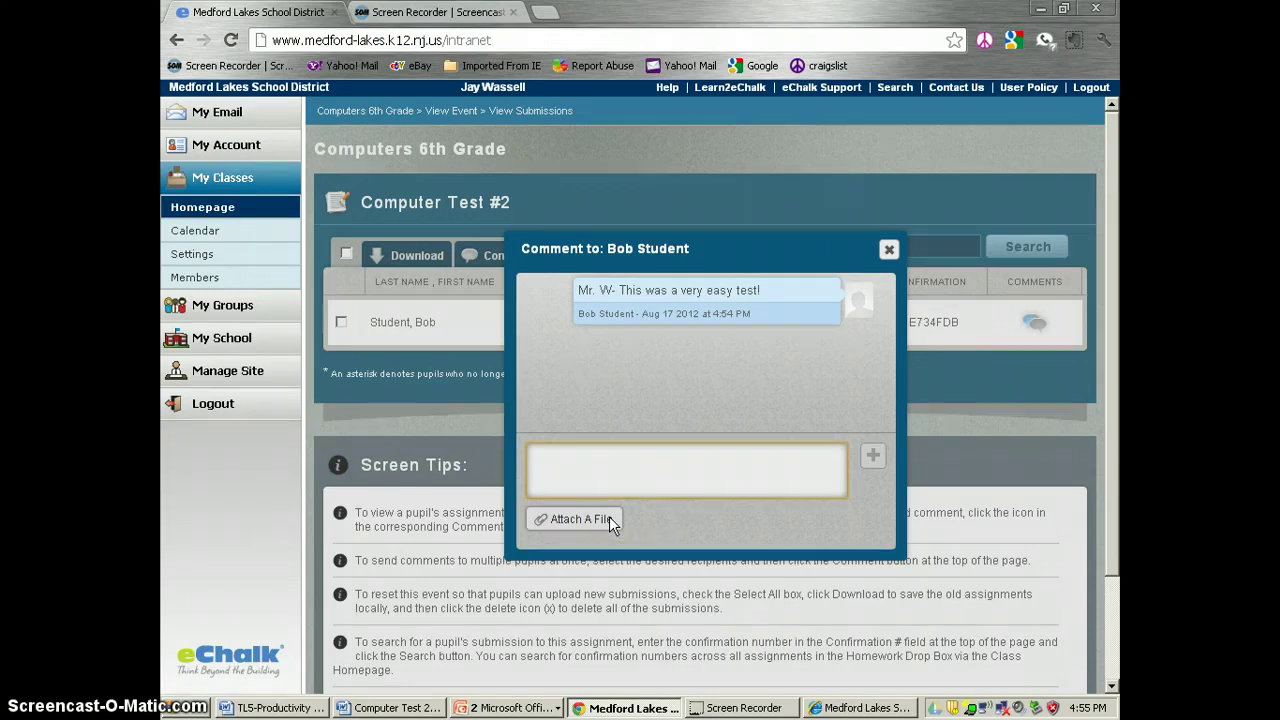
left_click(654, 501)
left_click(654, 501)
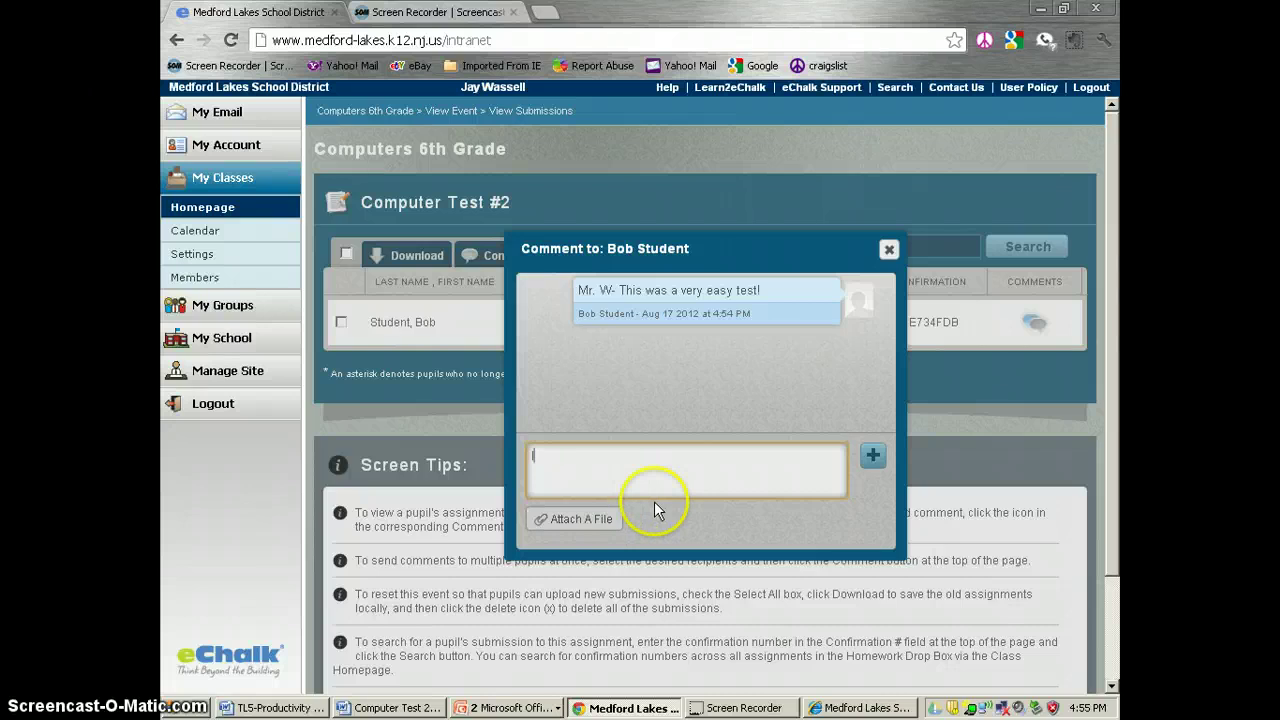
type("Glad you thought the test was easey")
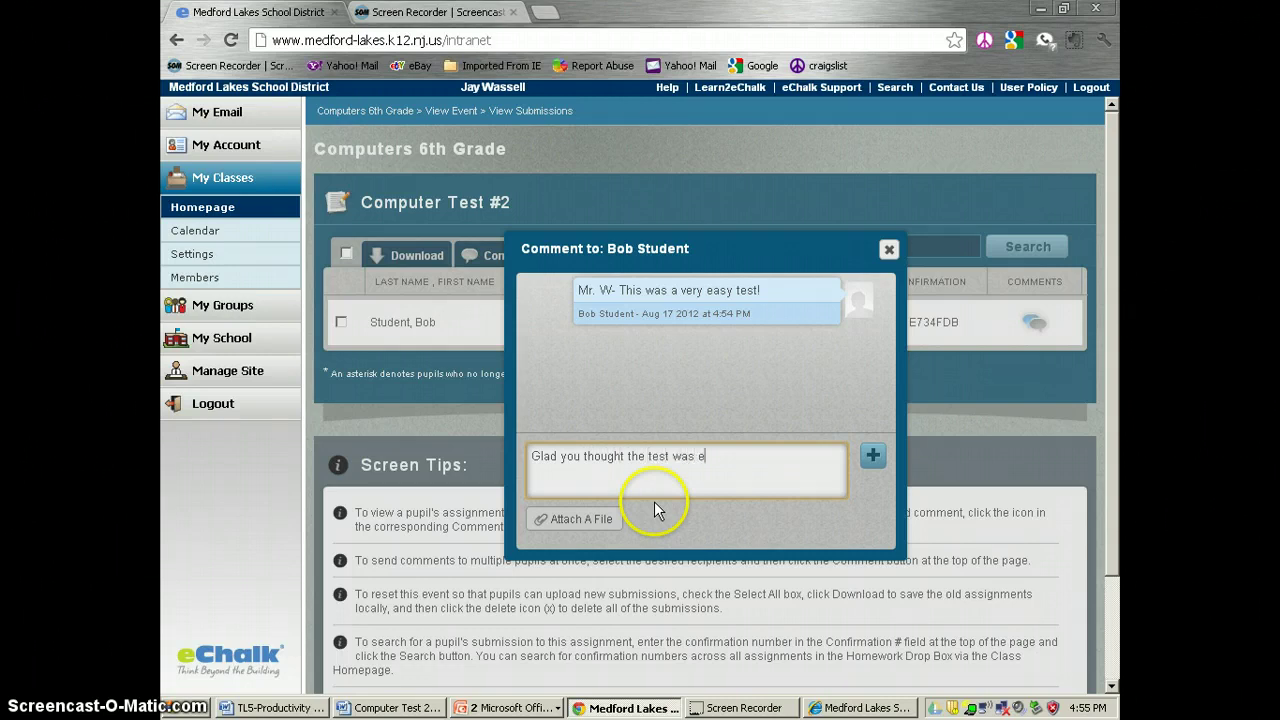
key("BackSpace")
key("BackSpace")
type("y. You got an")
left_click(873, 457)
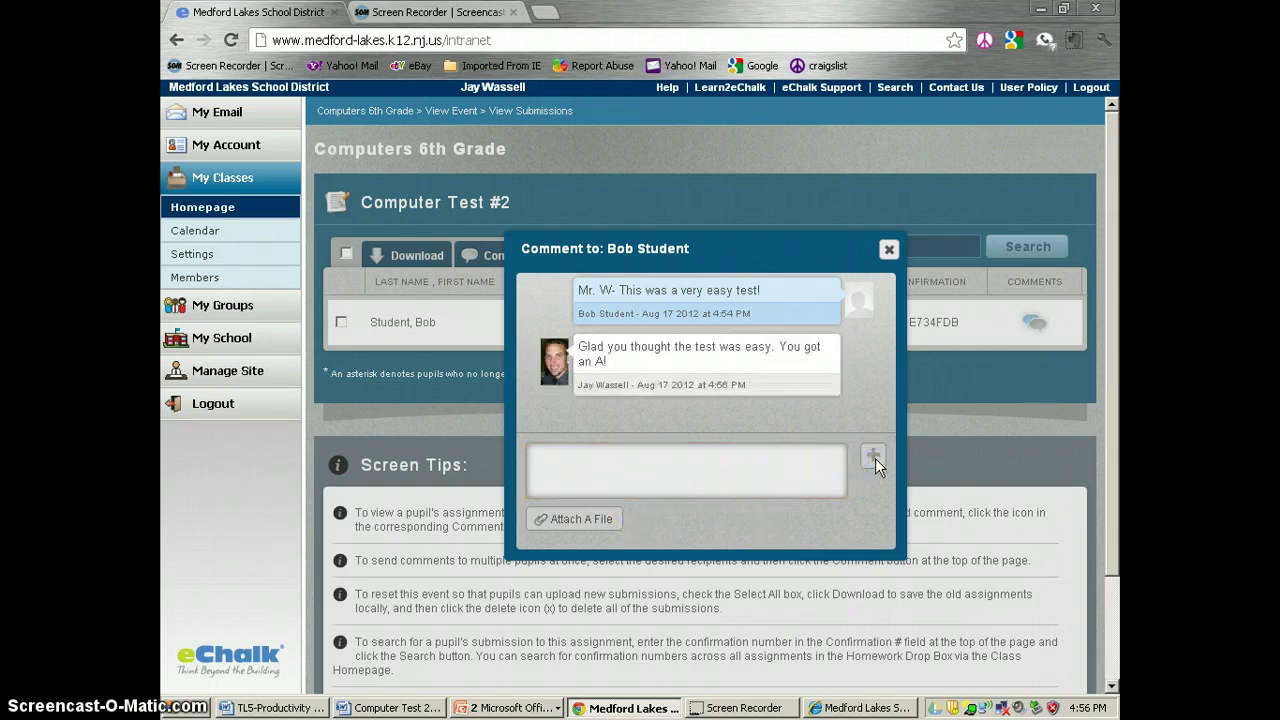